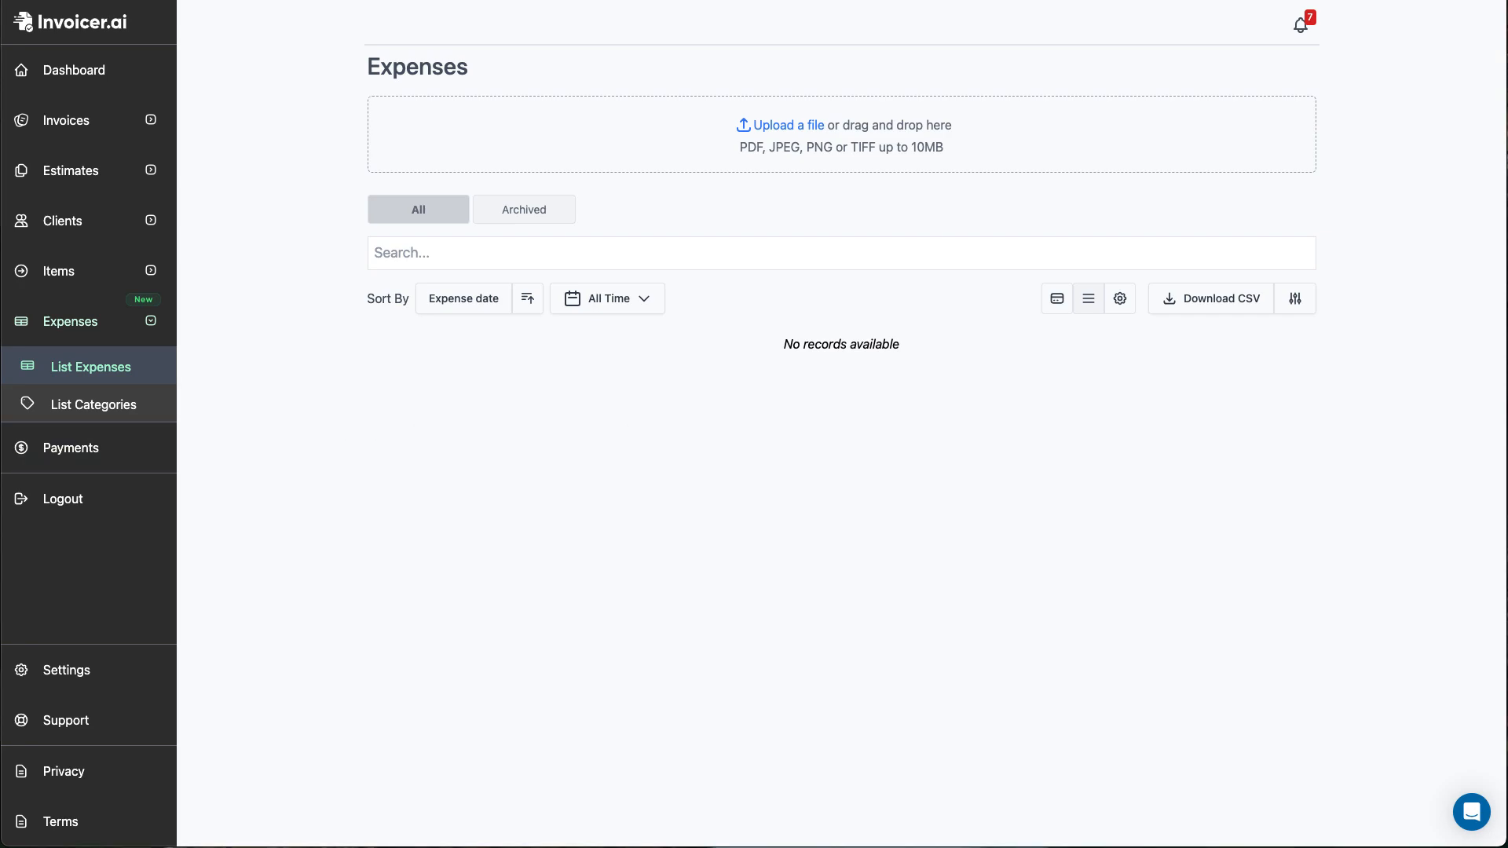
- Upload home-depot.jpg as an expense and open its details with the document pane narrowed
{"action": "left_click_drag", "start_coordinate": [597, 424], "coordinate": [721, 124]}
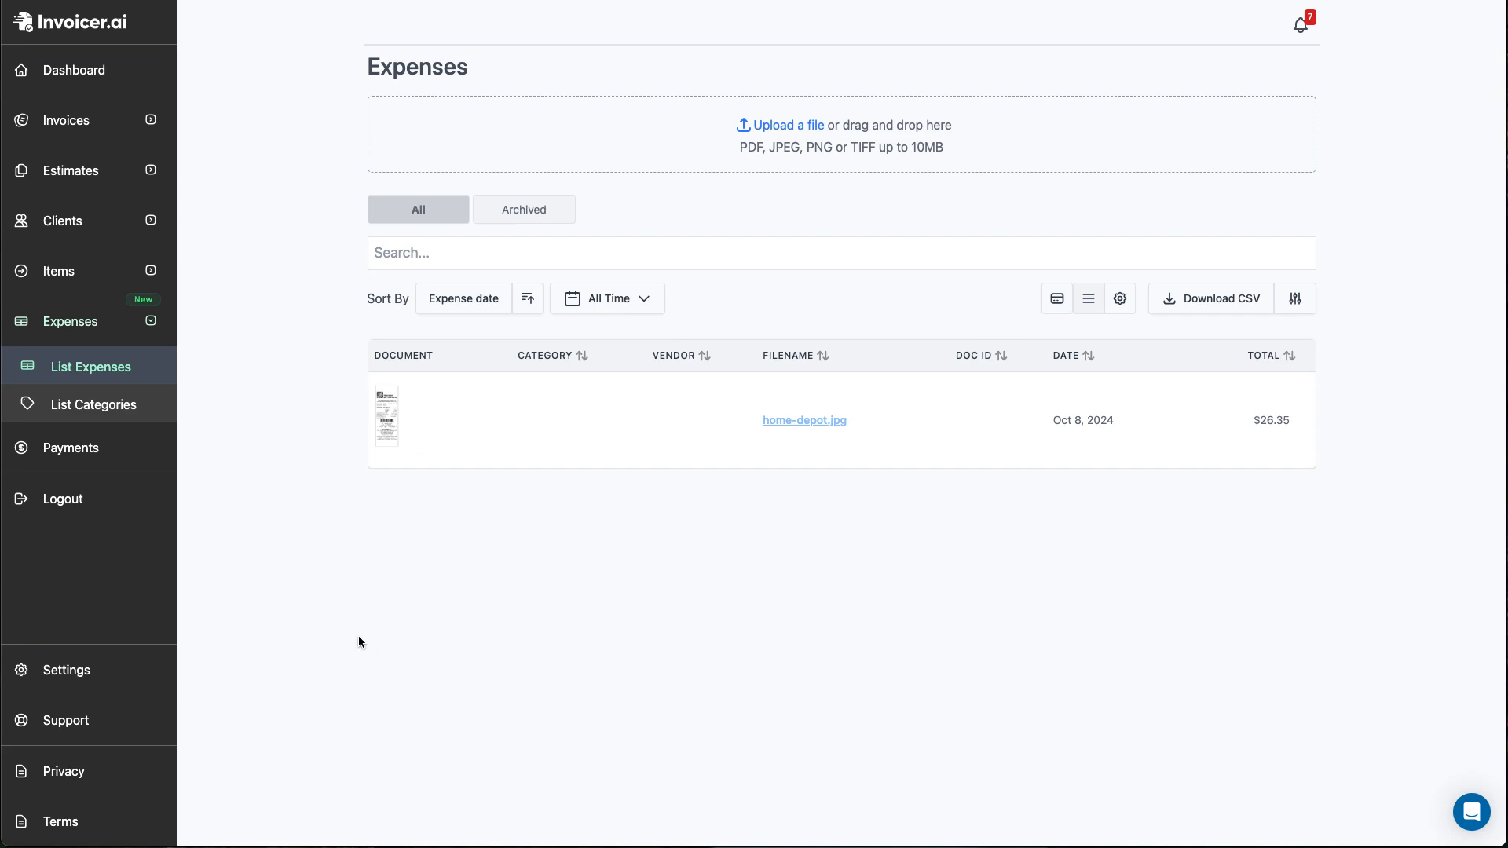
{"action": "mouse_move", "coordinate": [403, 431]}
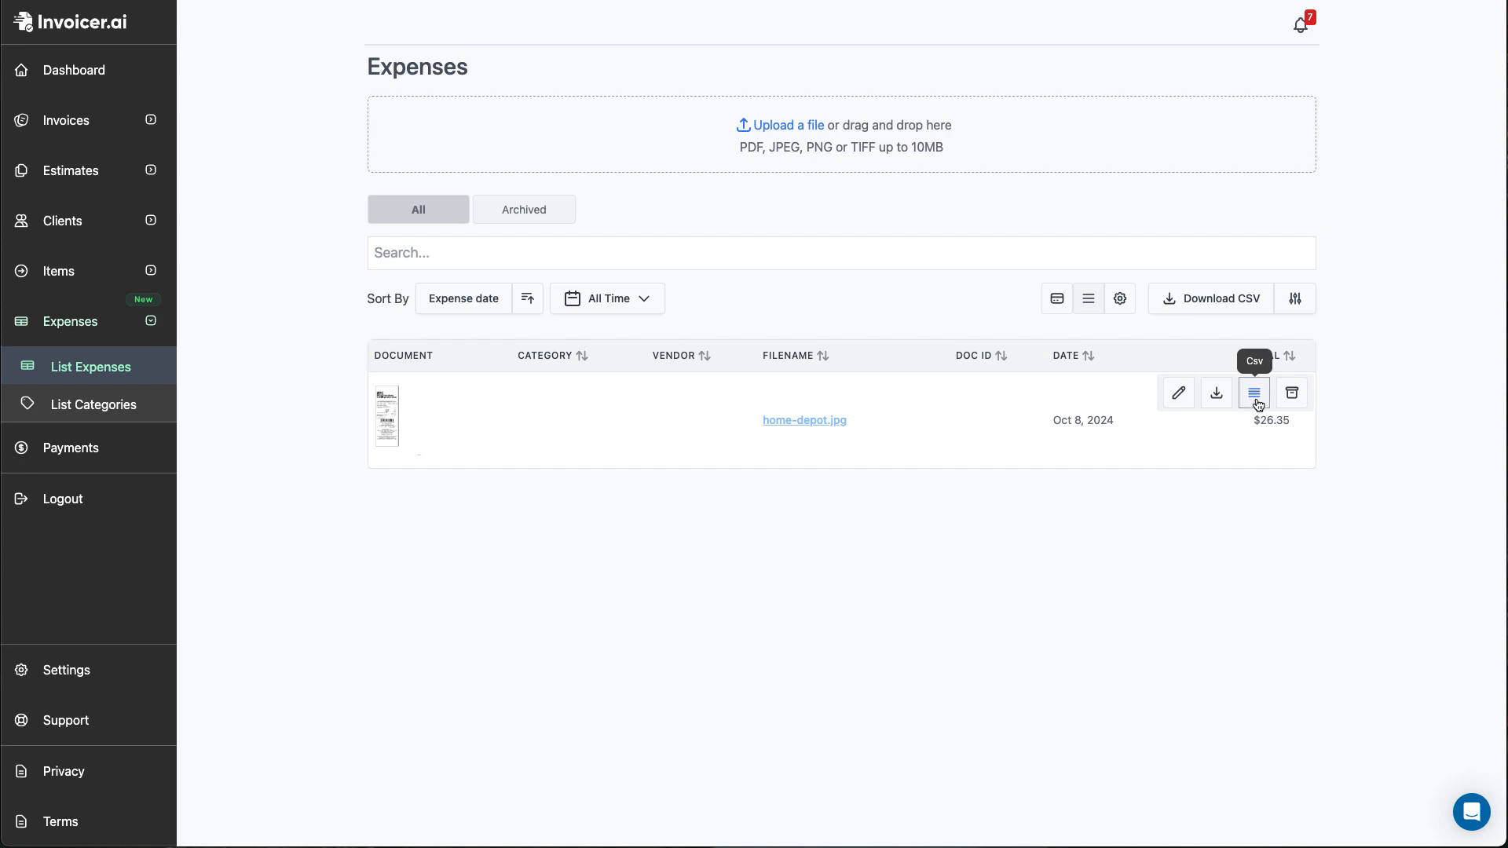
{"action": "left_click", "coordinate": [656, 415]}
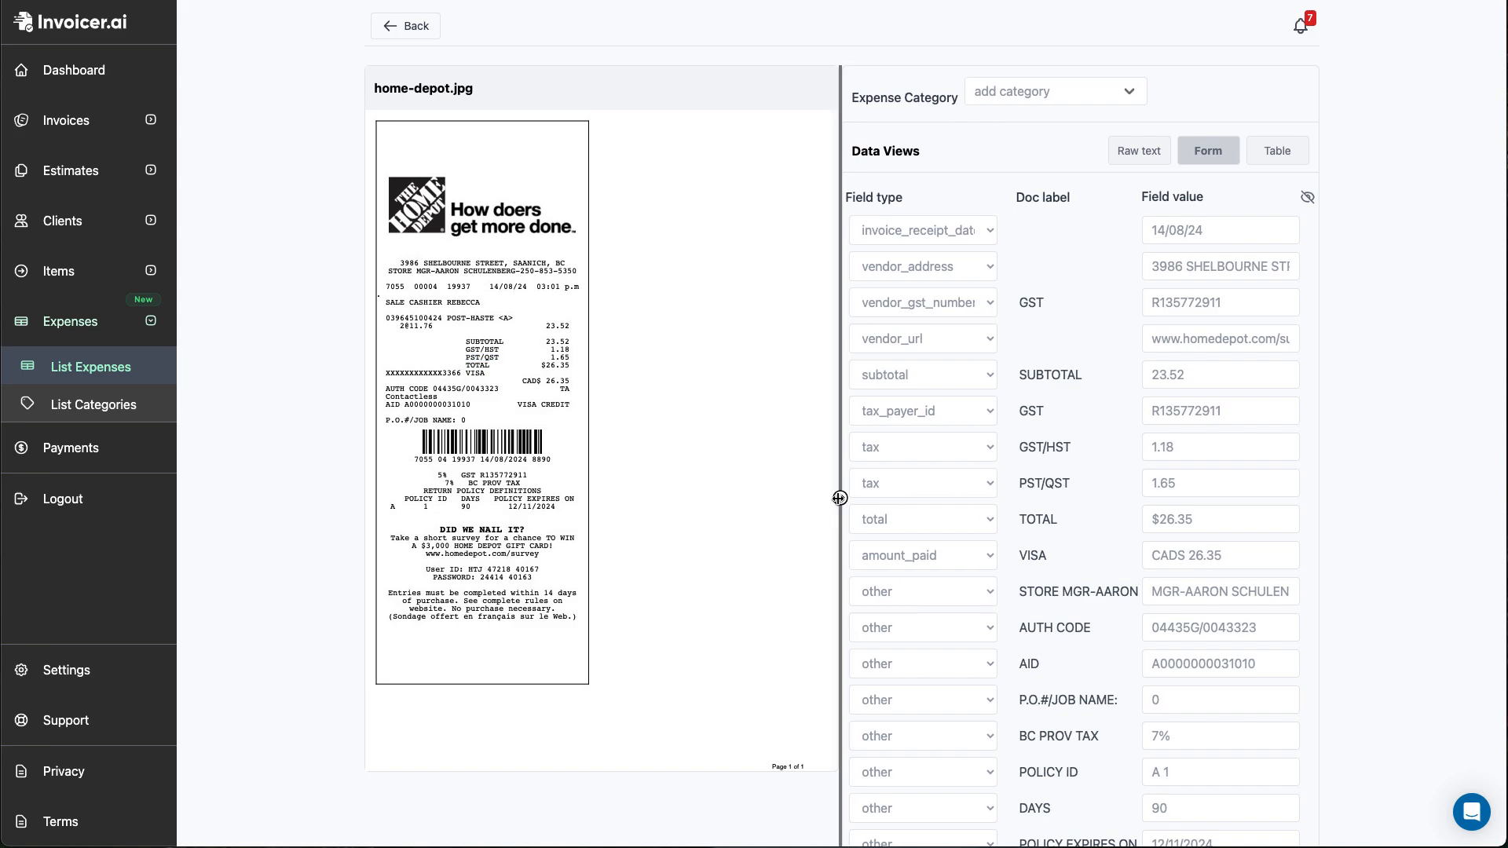
{"action": "left_click_drag", "start_coordinate": [841, 497], "coordinate": [664, 480]}
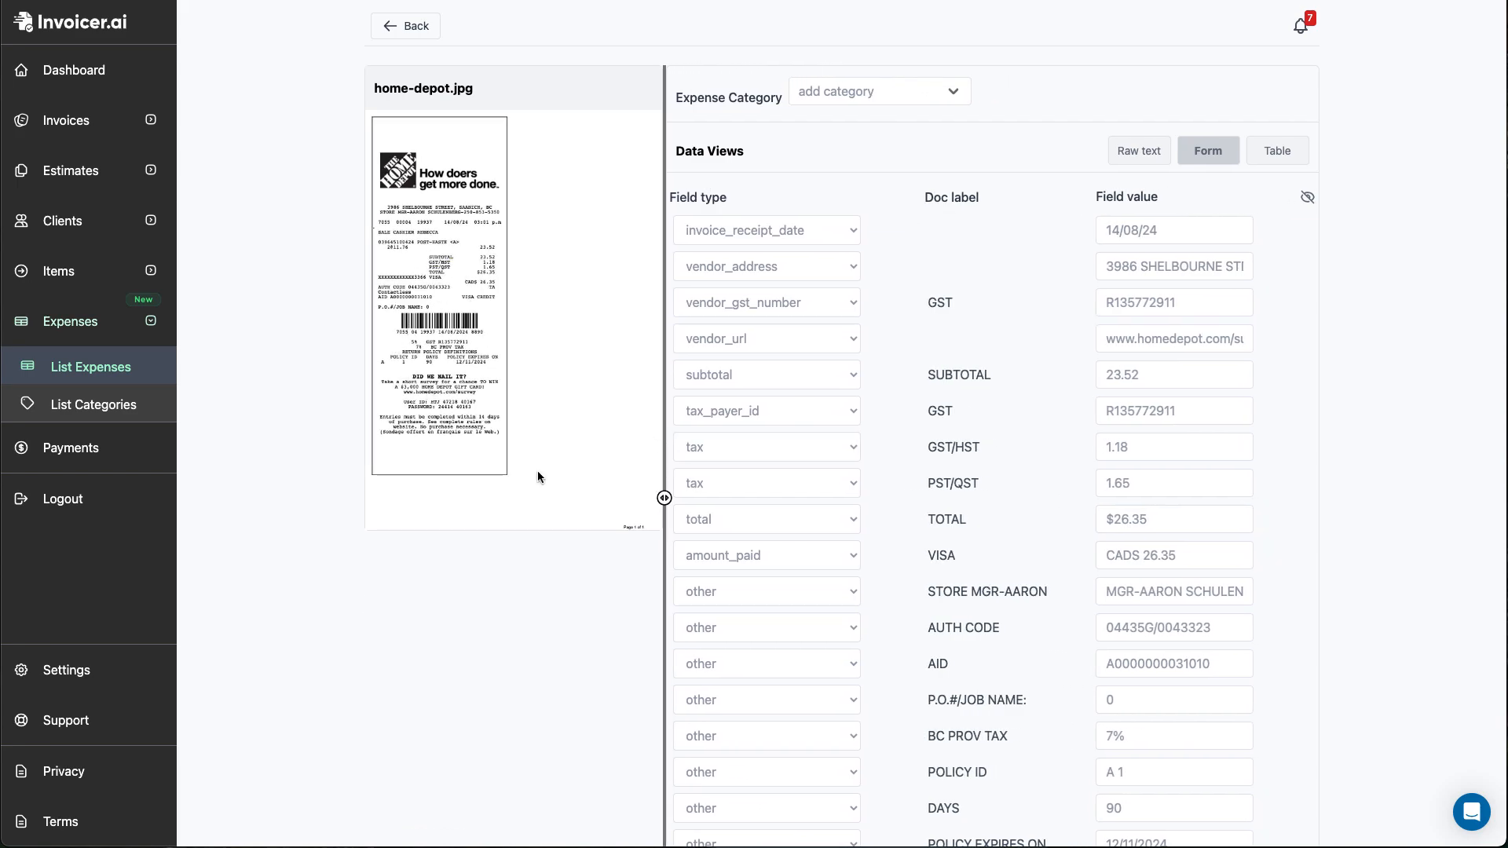
- Add a new expense category named Building Supplies and assign it to the Home Depot receipt
{"action": "left_click", "coordinate": [949, 92]}
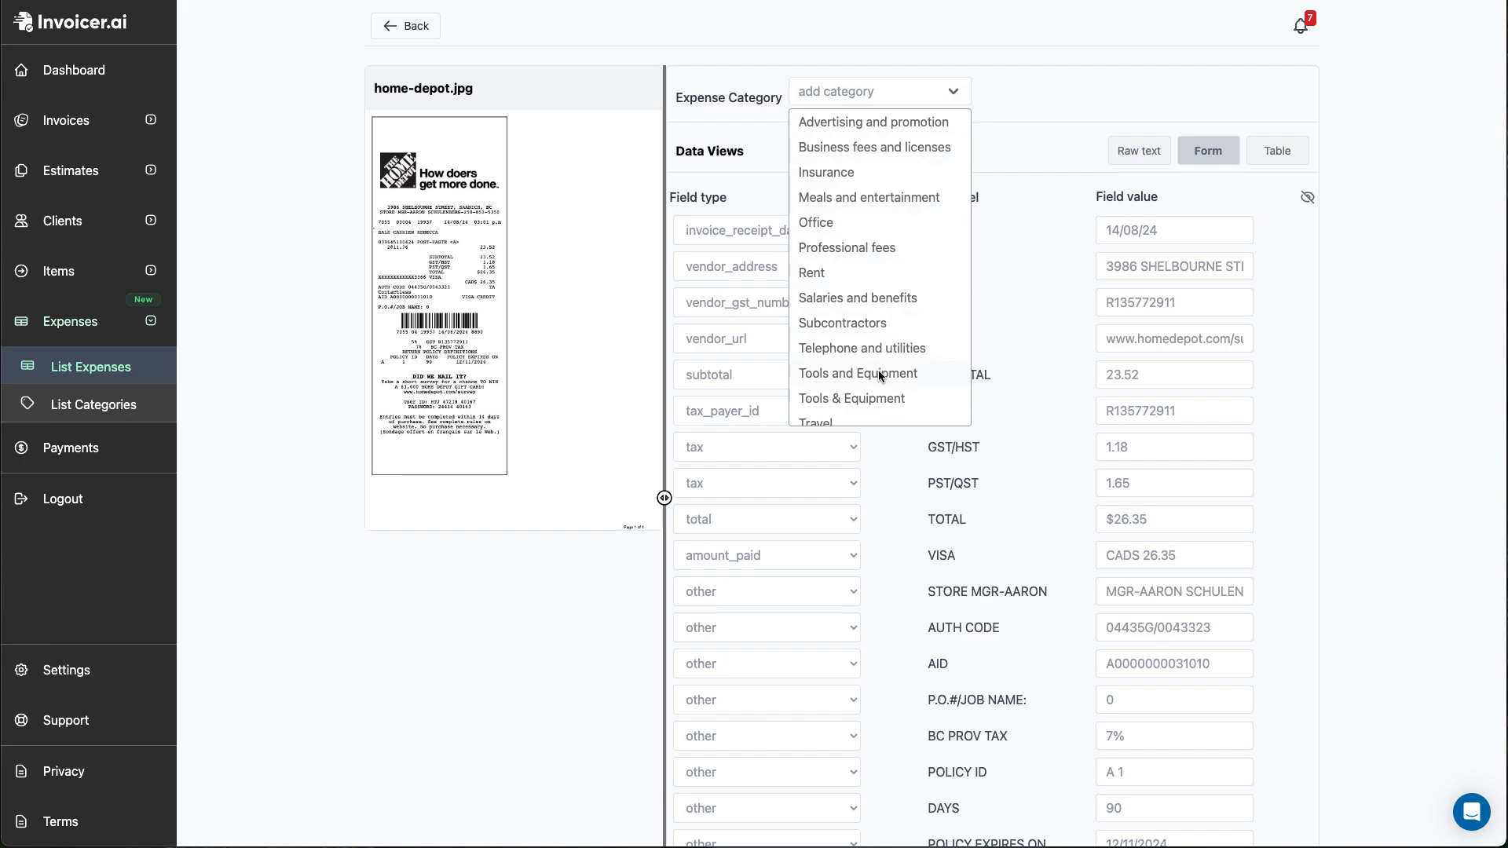
{"action": "left_click", "coordinate": [878, 372]}
{"action": "left_click", "coordinate": [955, 93]}
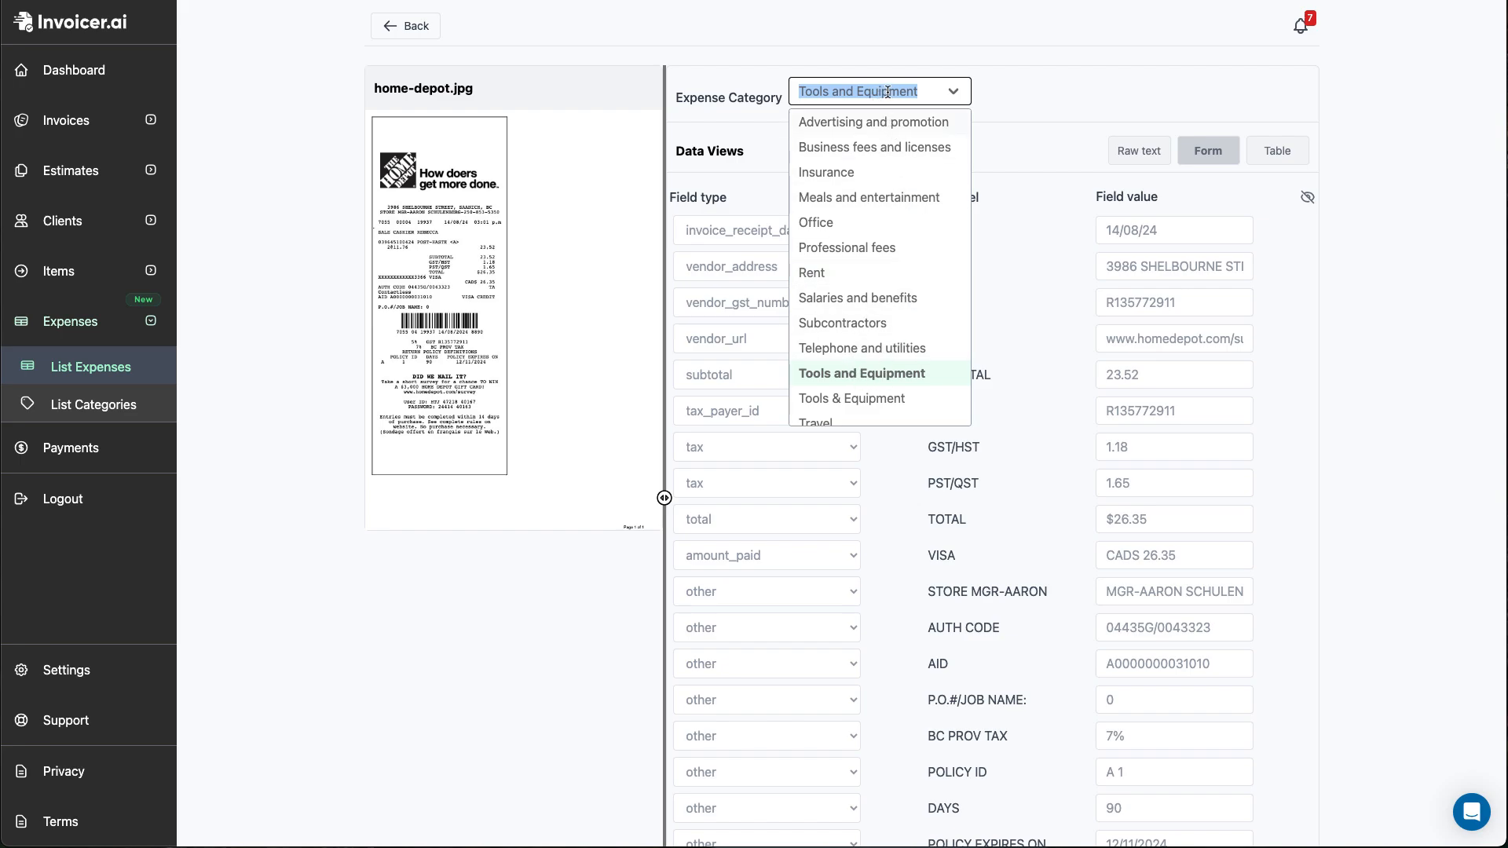
{"action": "type", "text": "Buil"}
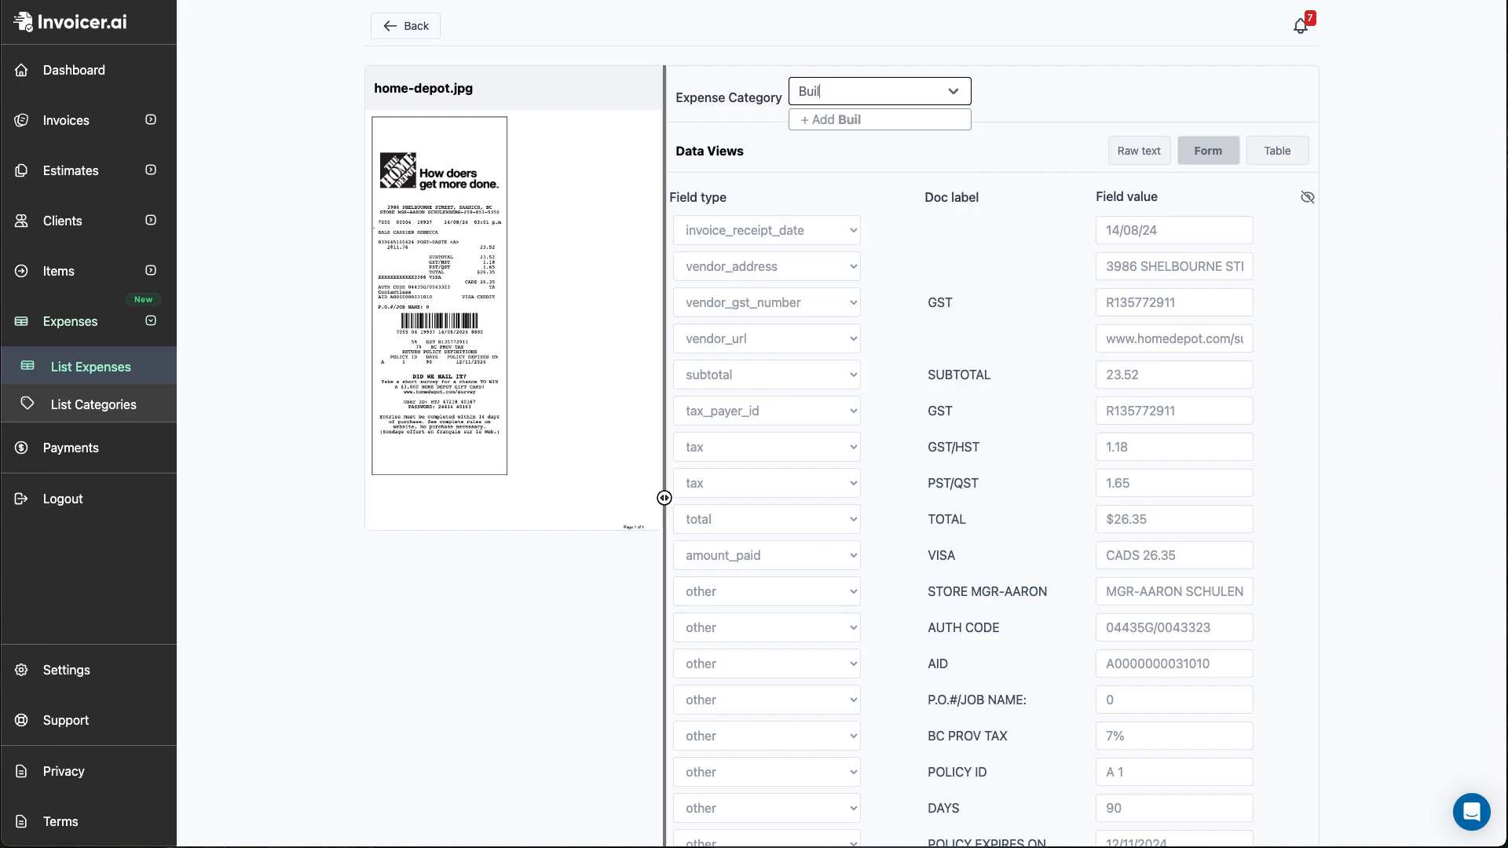
{"action": "type", "text": "ding Supplies"}
{"action": "left_click", "coordinate": [898, 120]}
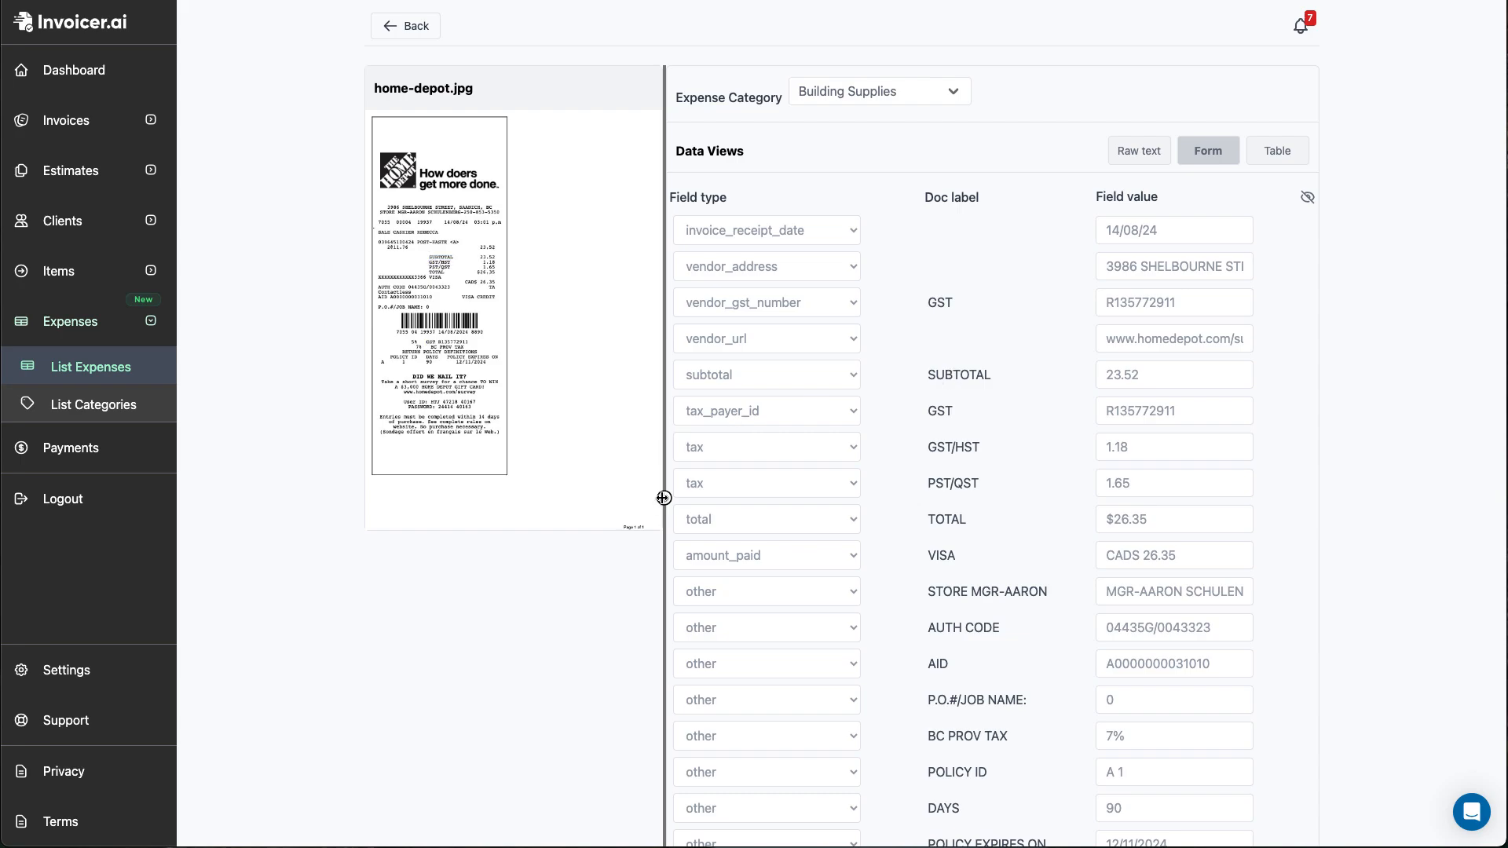
- Change the receipt's vendor_url field to vendor_name with the value Home Depot, and return to the expenses list
{"action": "left_click_drag", "start_coordinate": [664, 498], "coordinate": [1019, 549]}
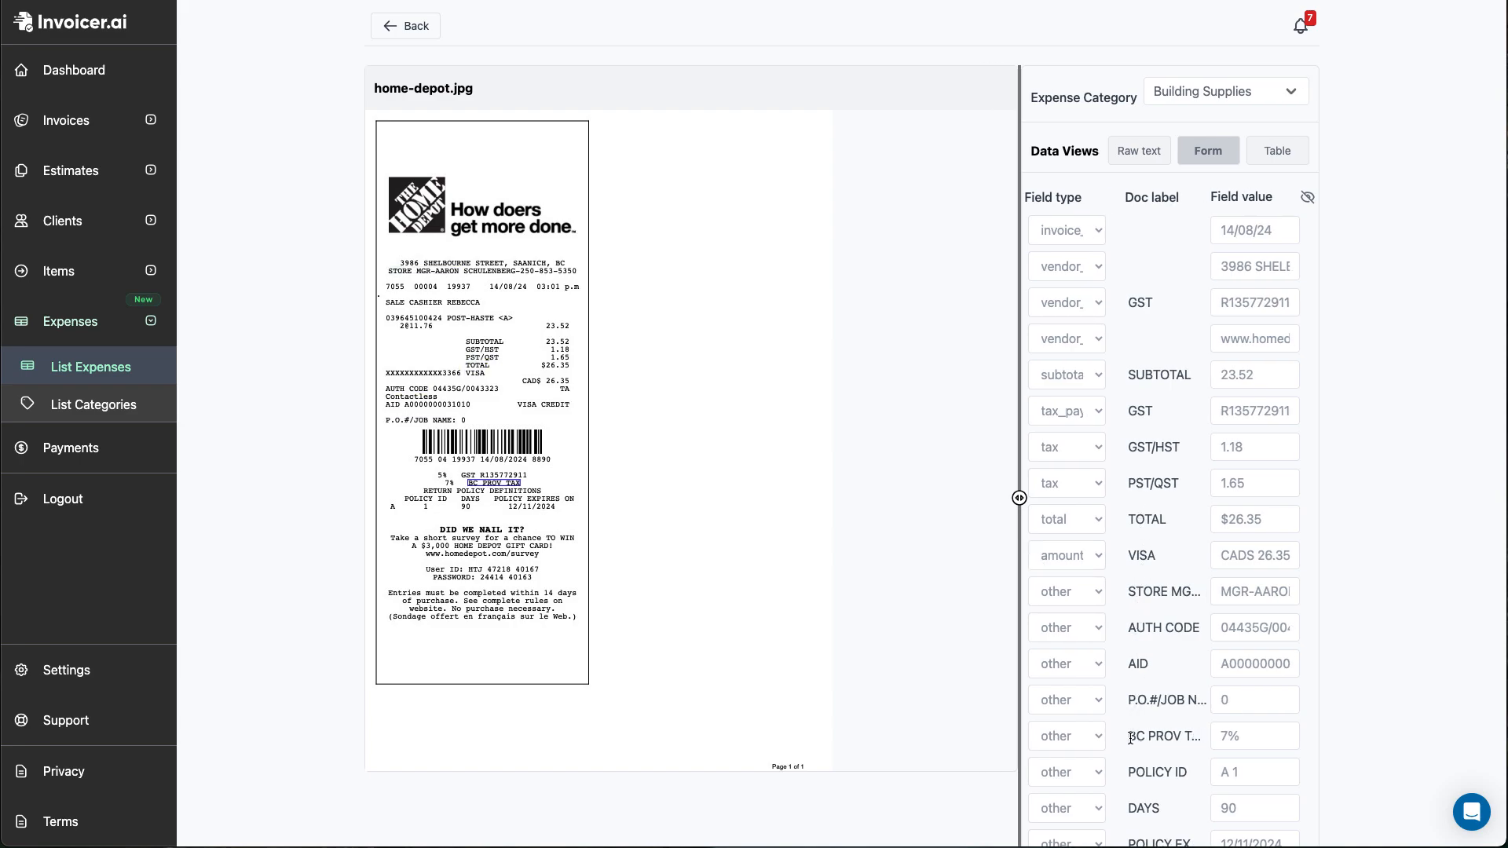
{"action": "left_click_drag", "start_coordinate": [1019, 498], "coordinate": [665, 498]}
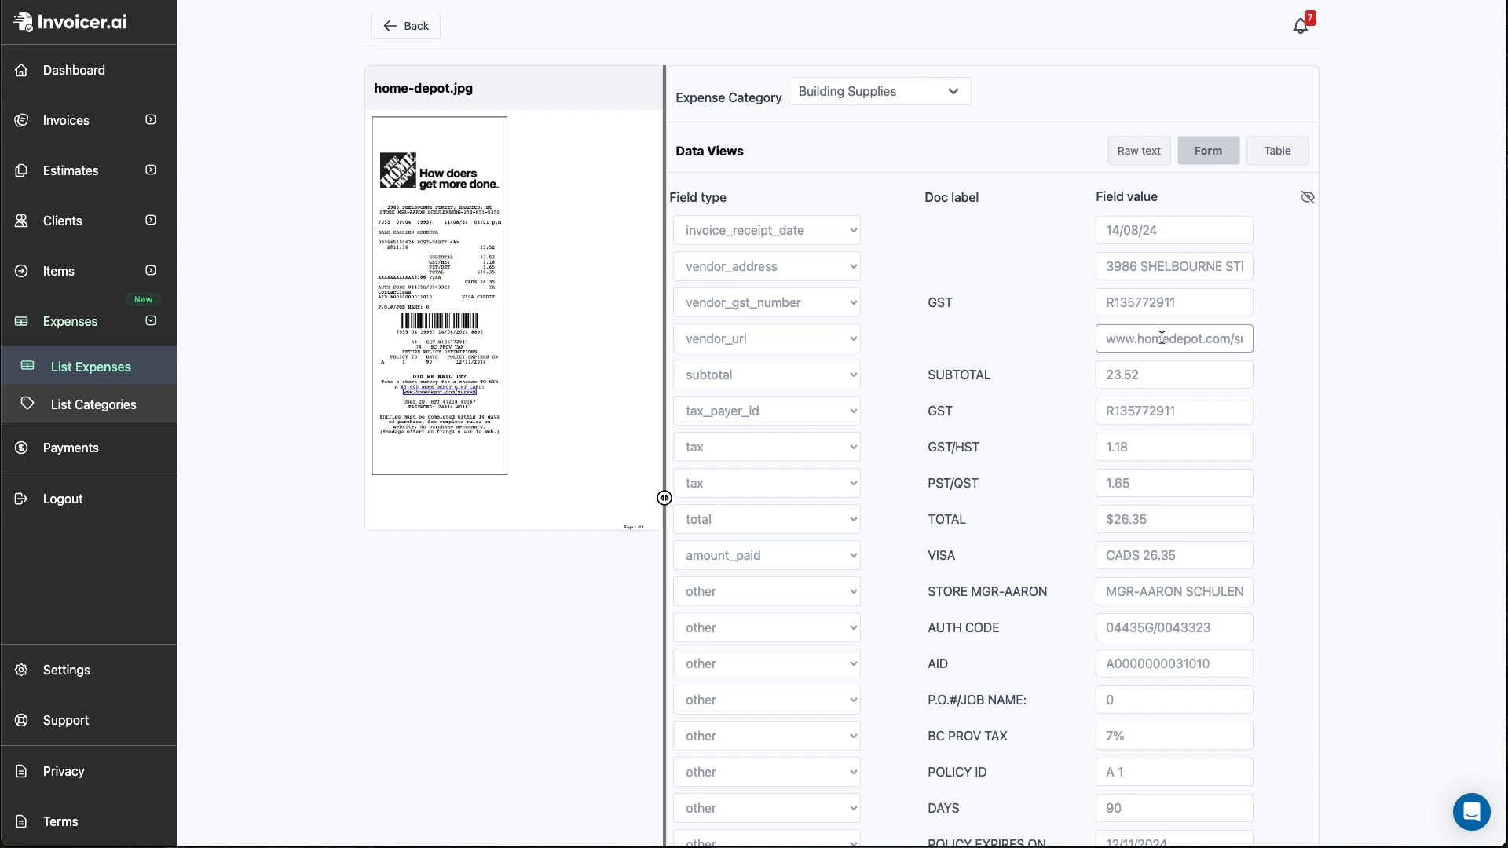
{"action": "left_click", "coordinate": [854, 343]}
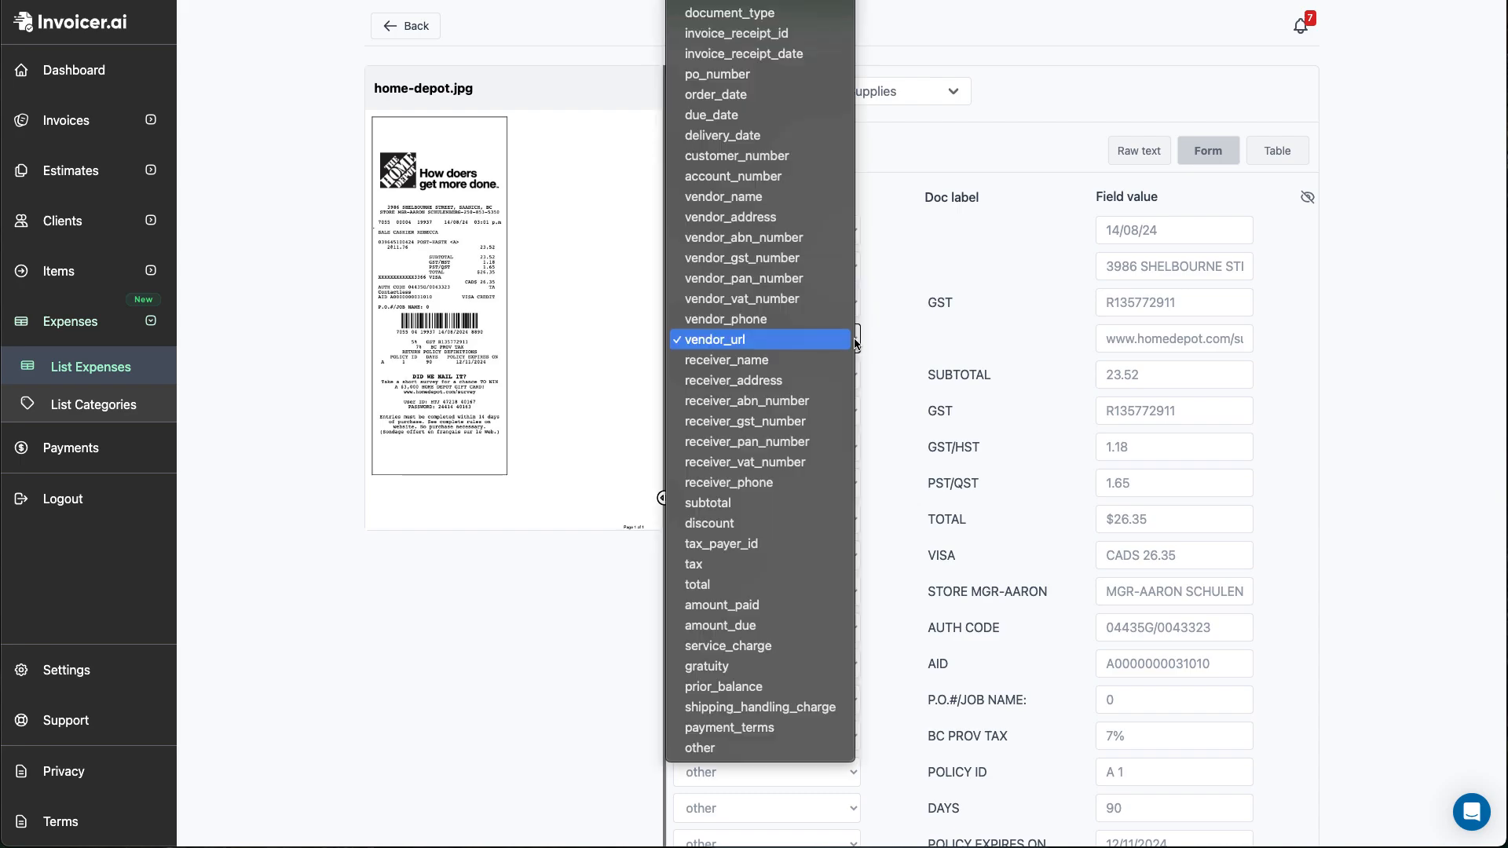
{"action": "left_click", "coordinate": [740, 205]}
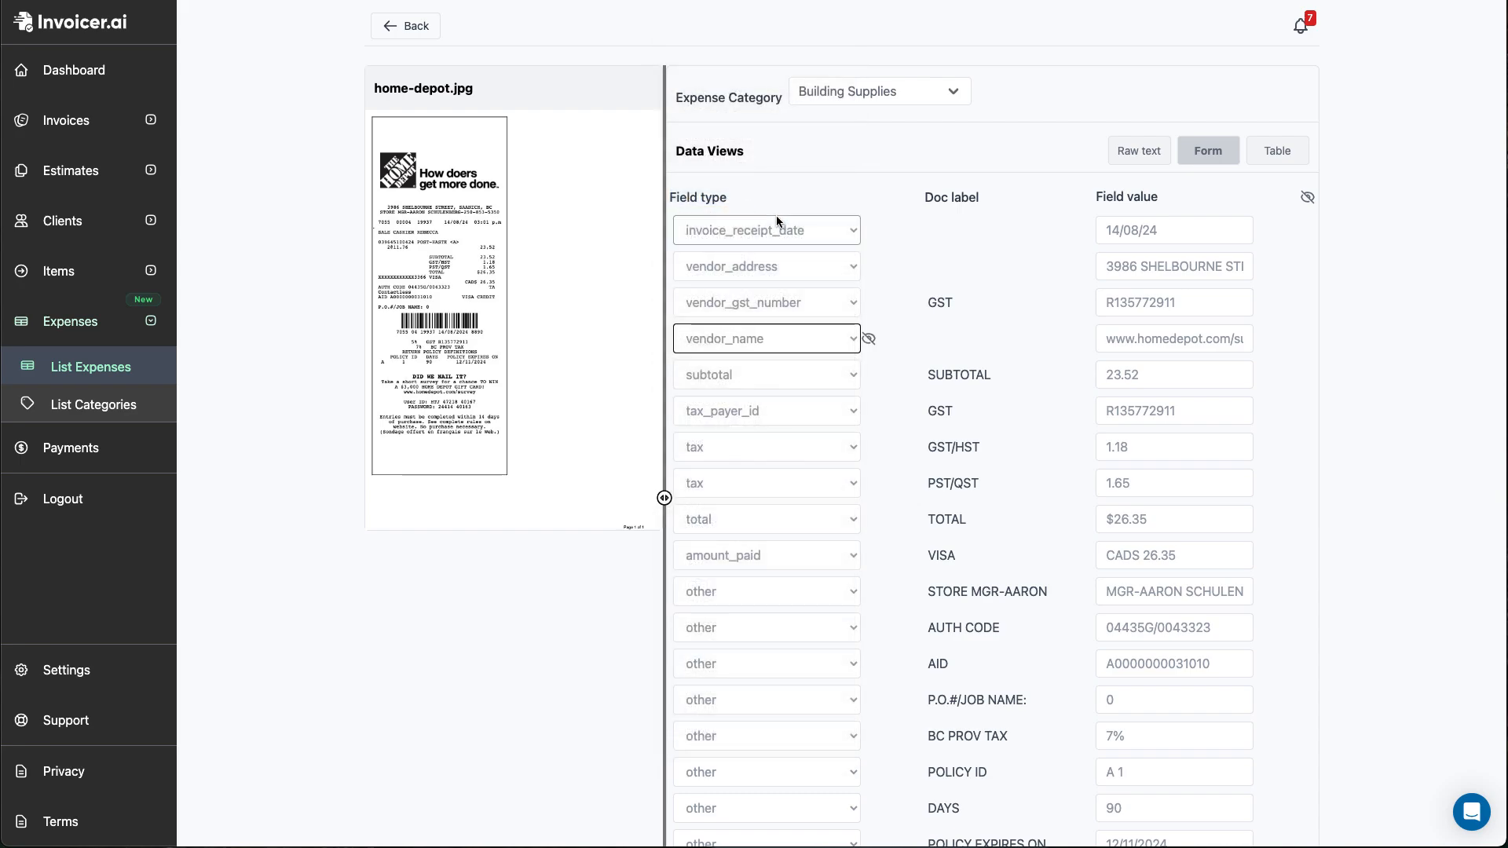
{"action": "triple_click", "coordinate": [1159, 335]}
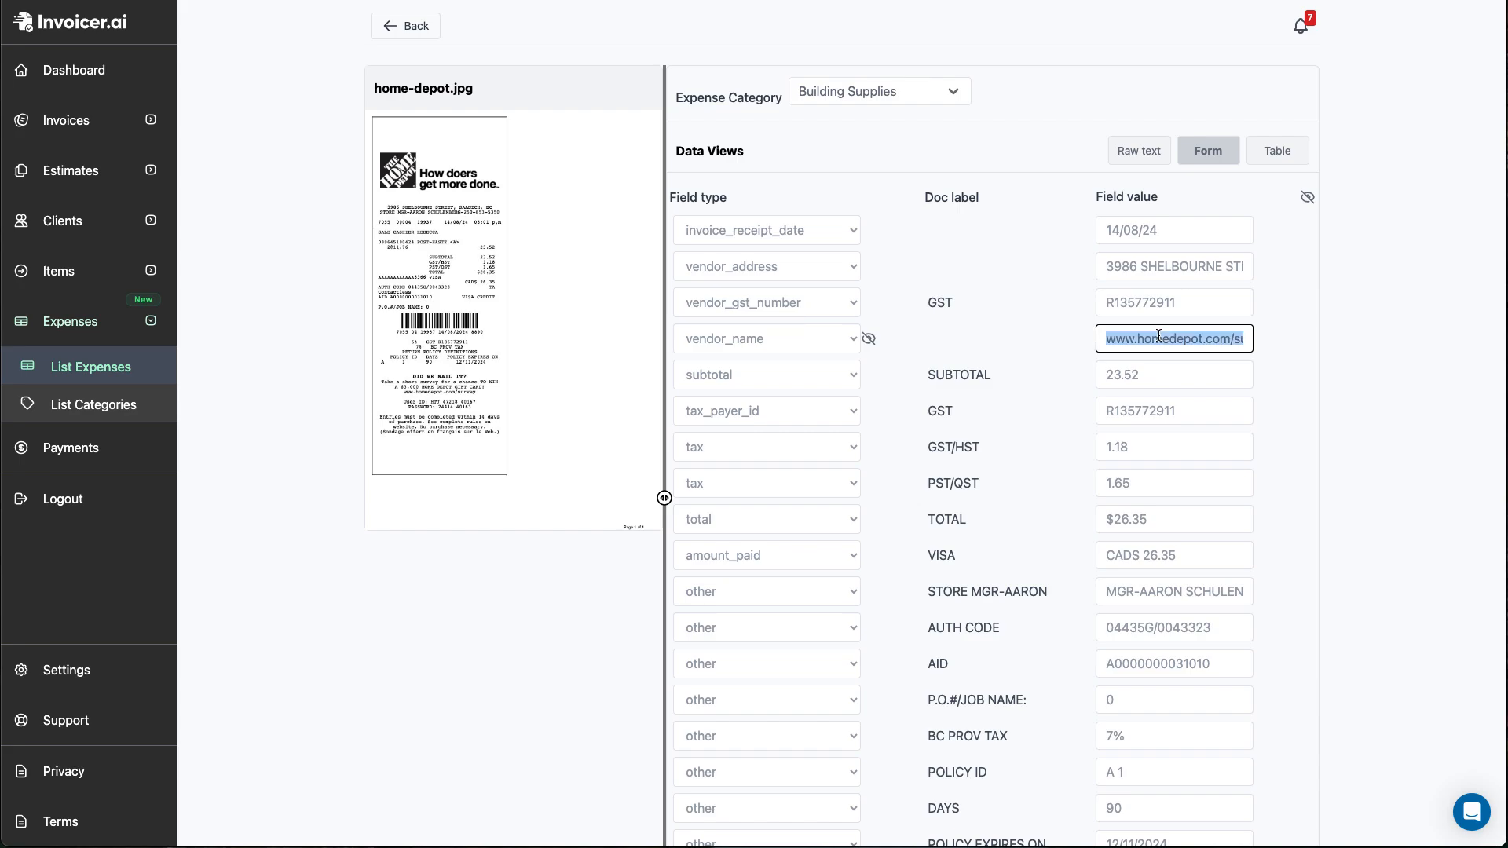
{"action": "type", "text": "Home Depot"}
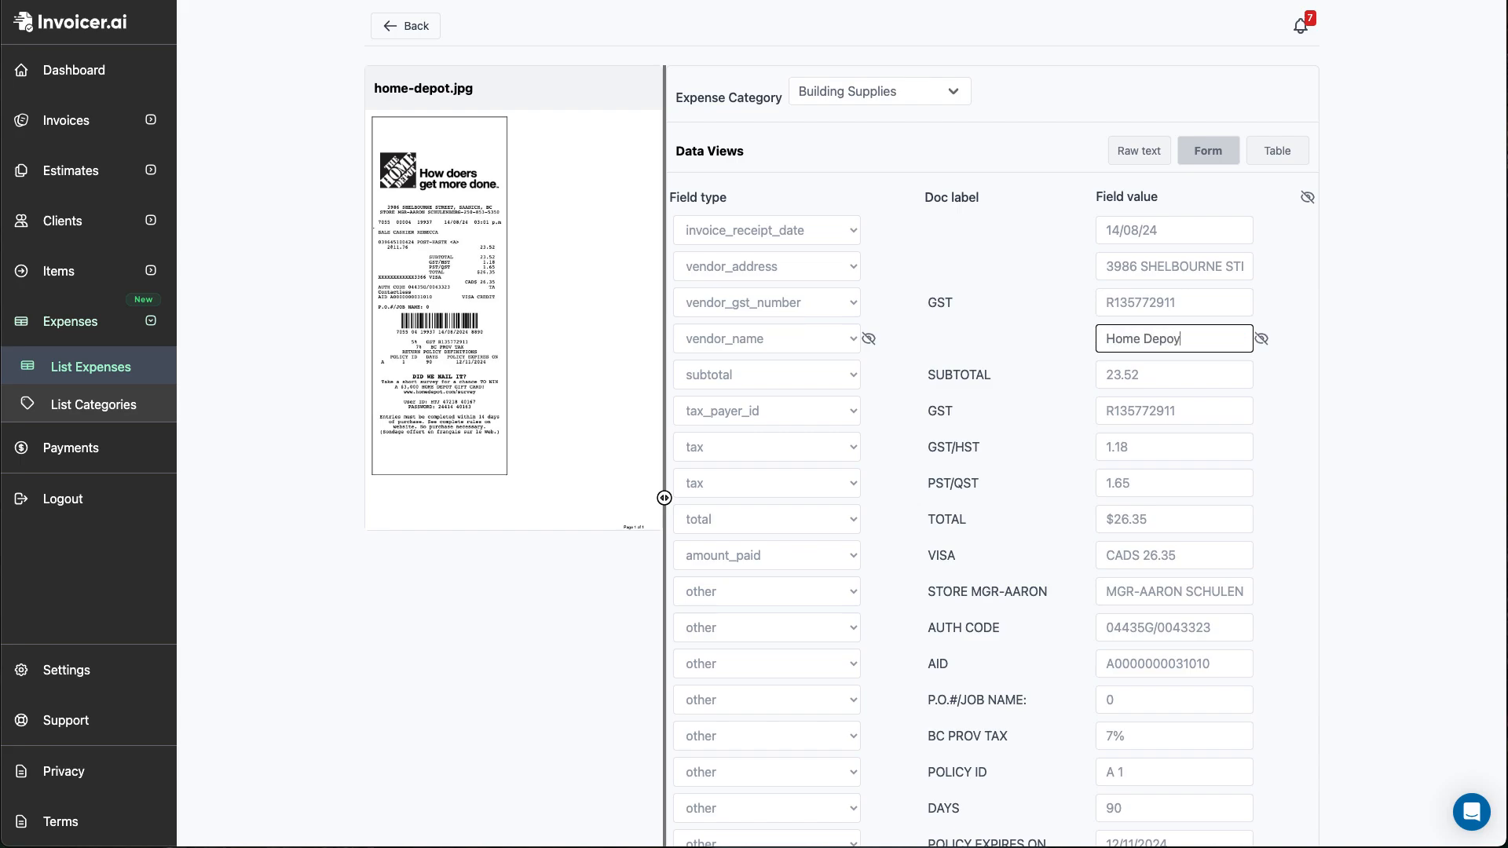
{"action": "left_click", "coordinate": [978, 358]}
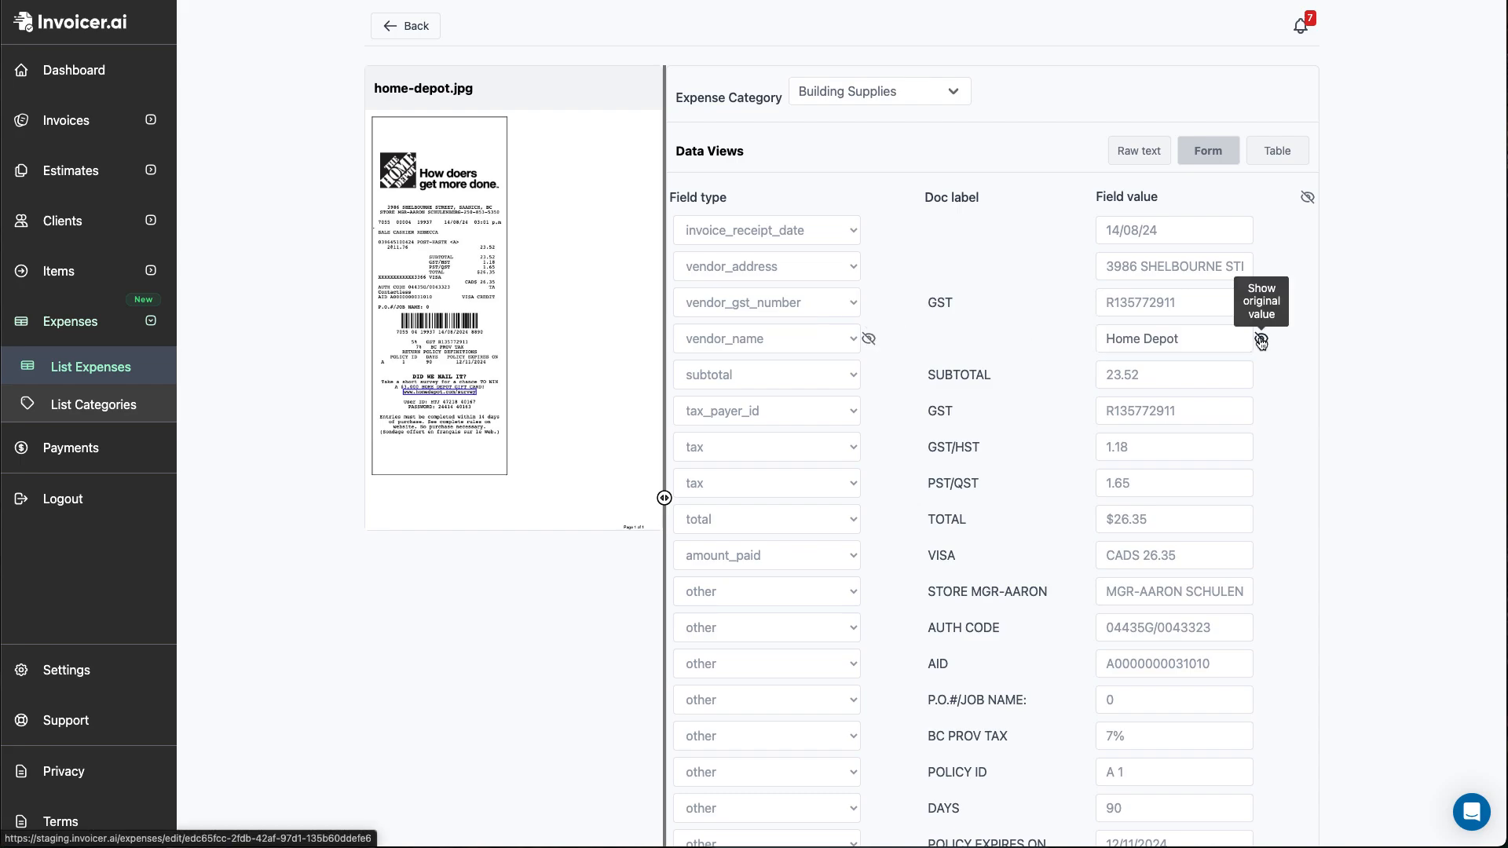
{"action": "left_click", "coordinate": [422, 27]}
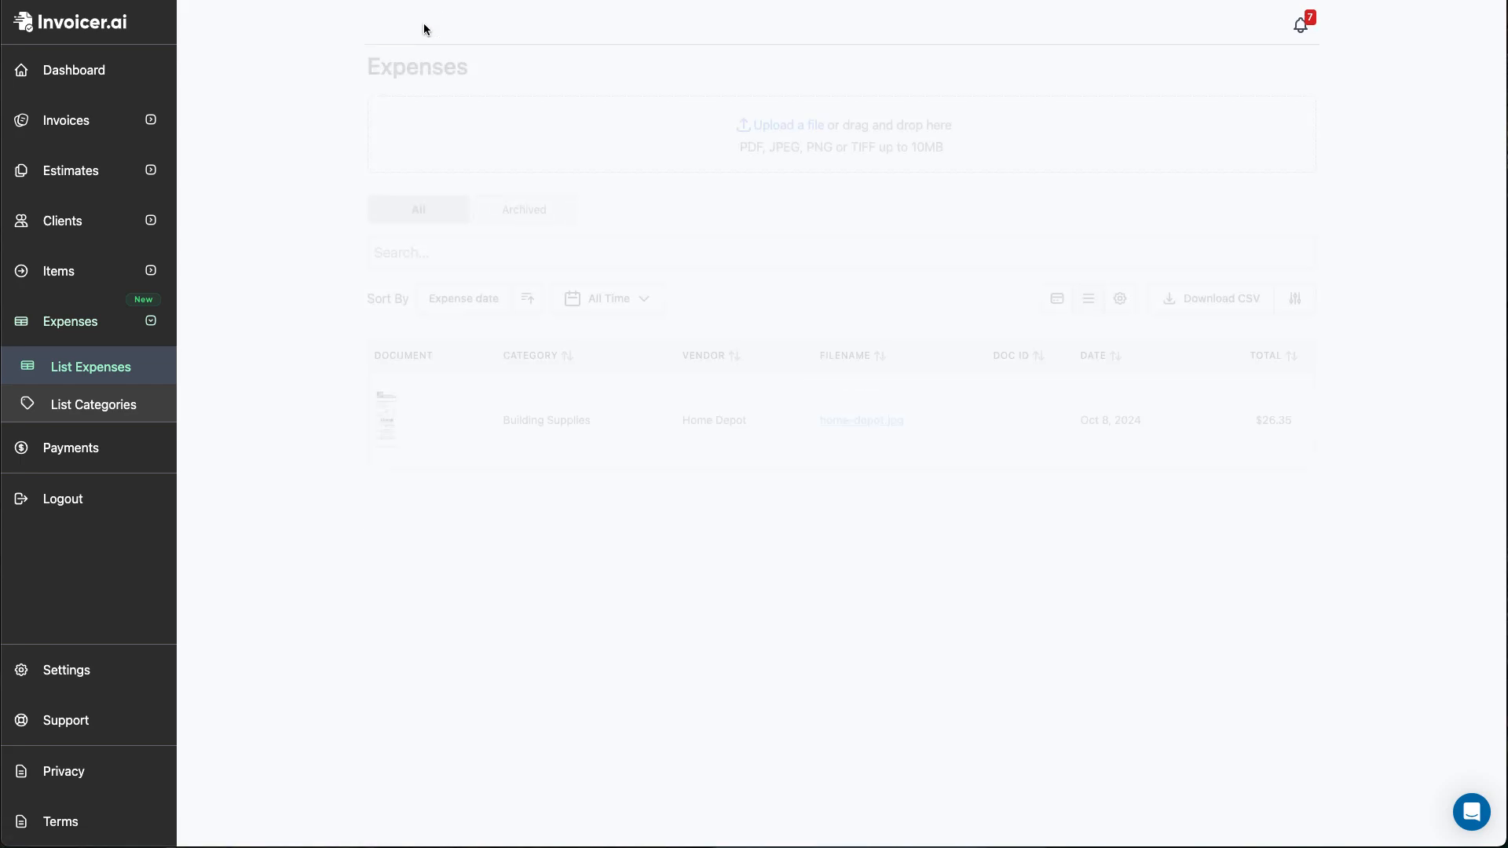
- Upload the invoice INV-00046AB-12360.pdf as a second expense and open its details
{"action": "mouse_move", "coordinate": [487, 420]}
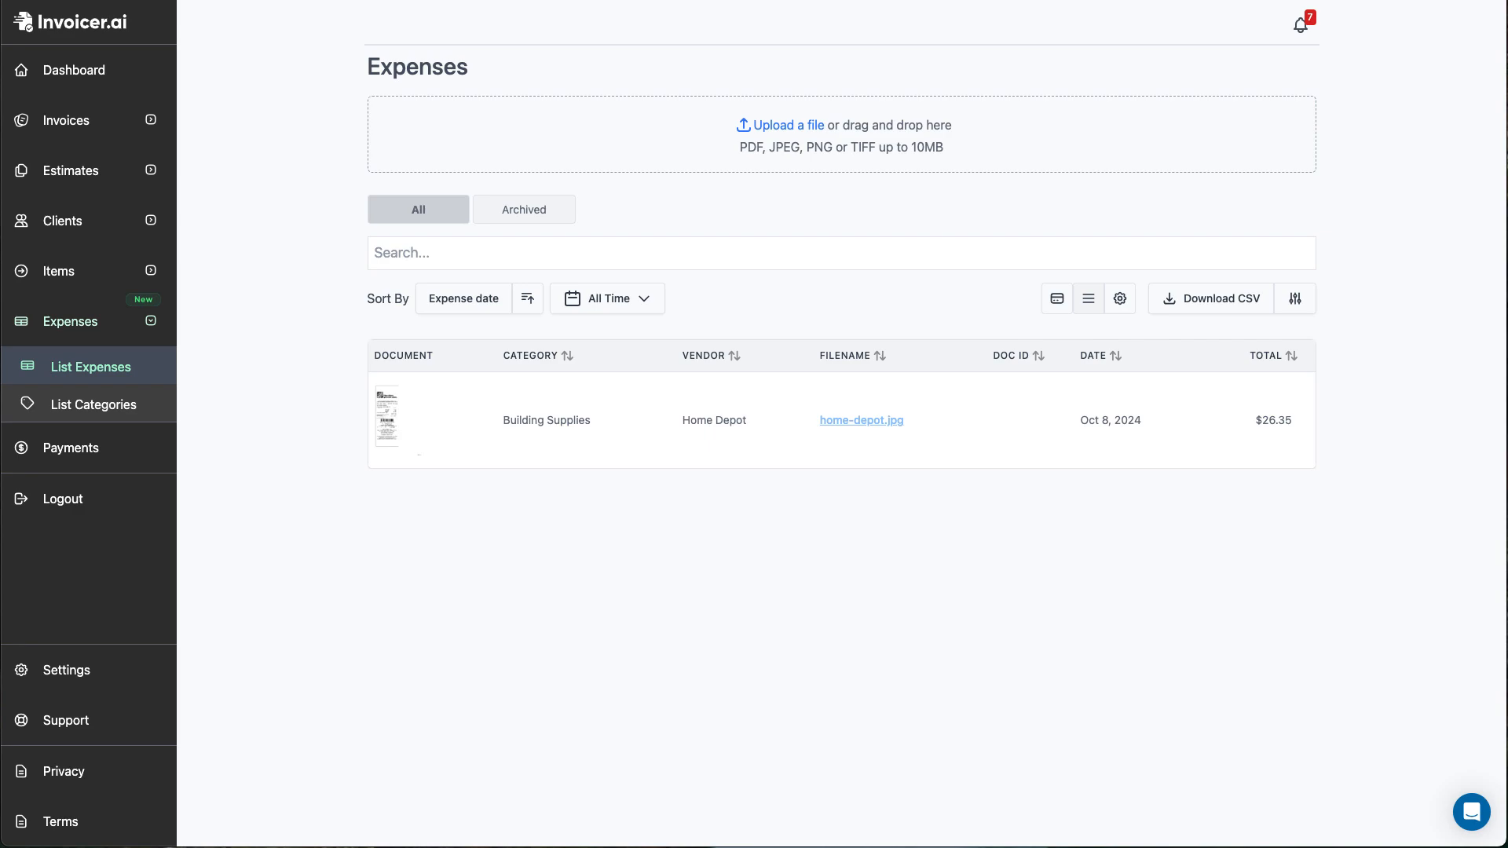
{"action": "left_click_drag", "start_coordinate": [0, 427], "coordinate": [756, 124]}
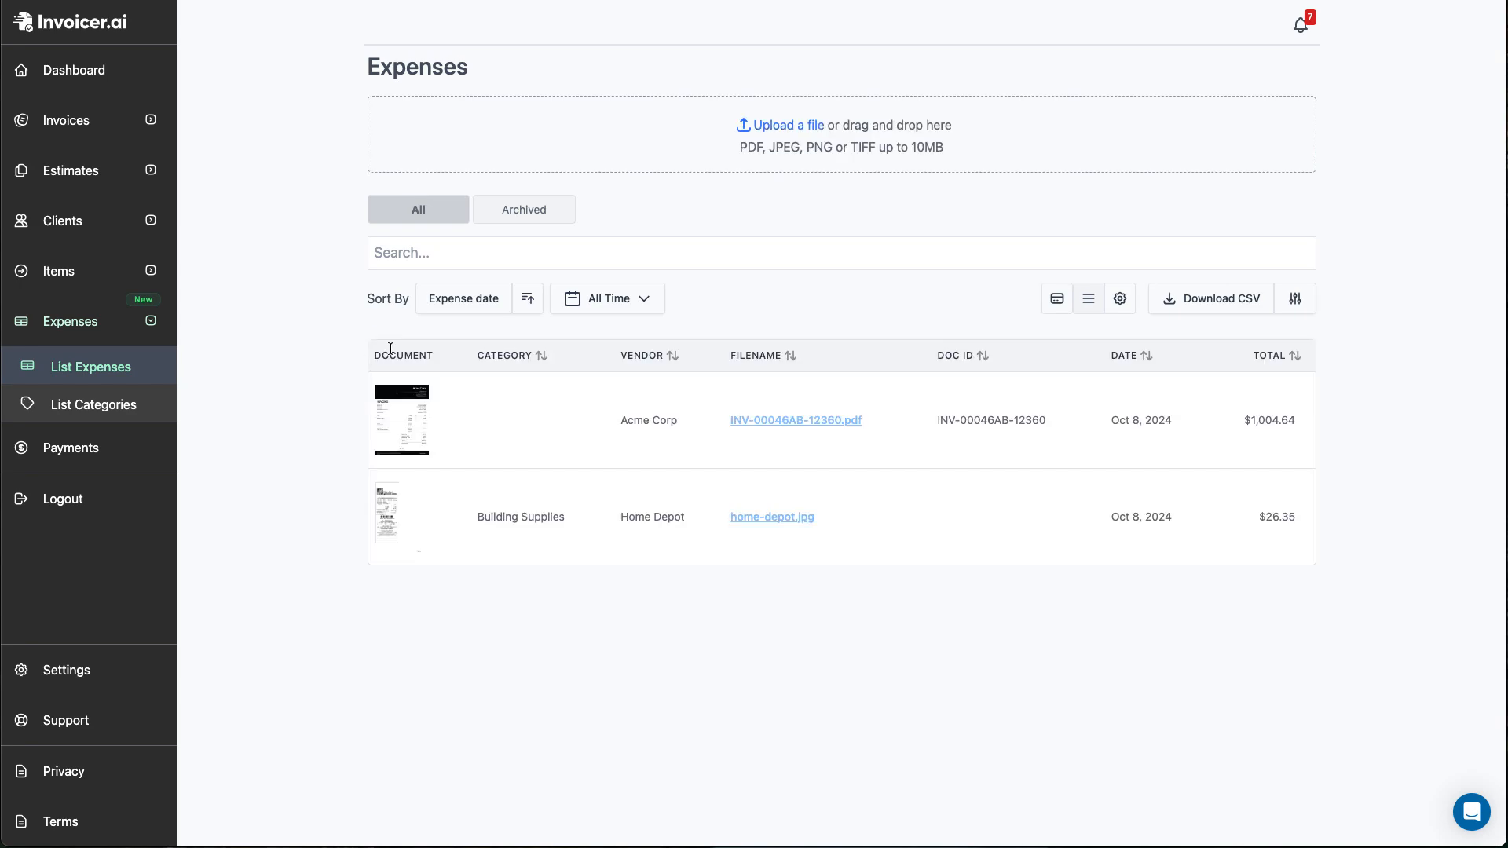
{"action": "mouse_move", "coordinate": [515, 414]}
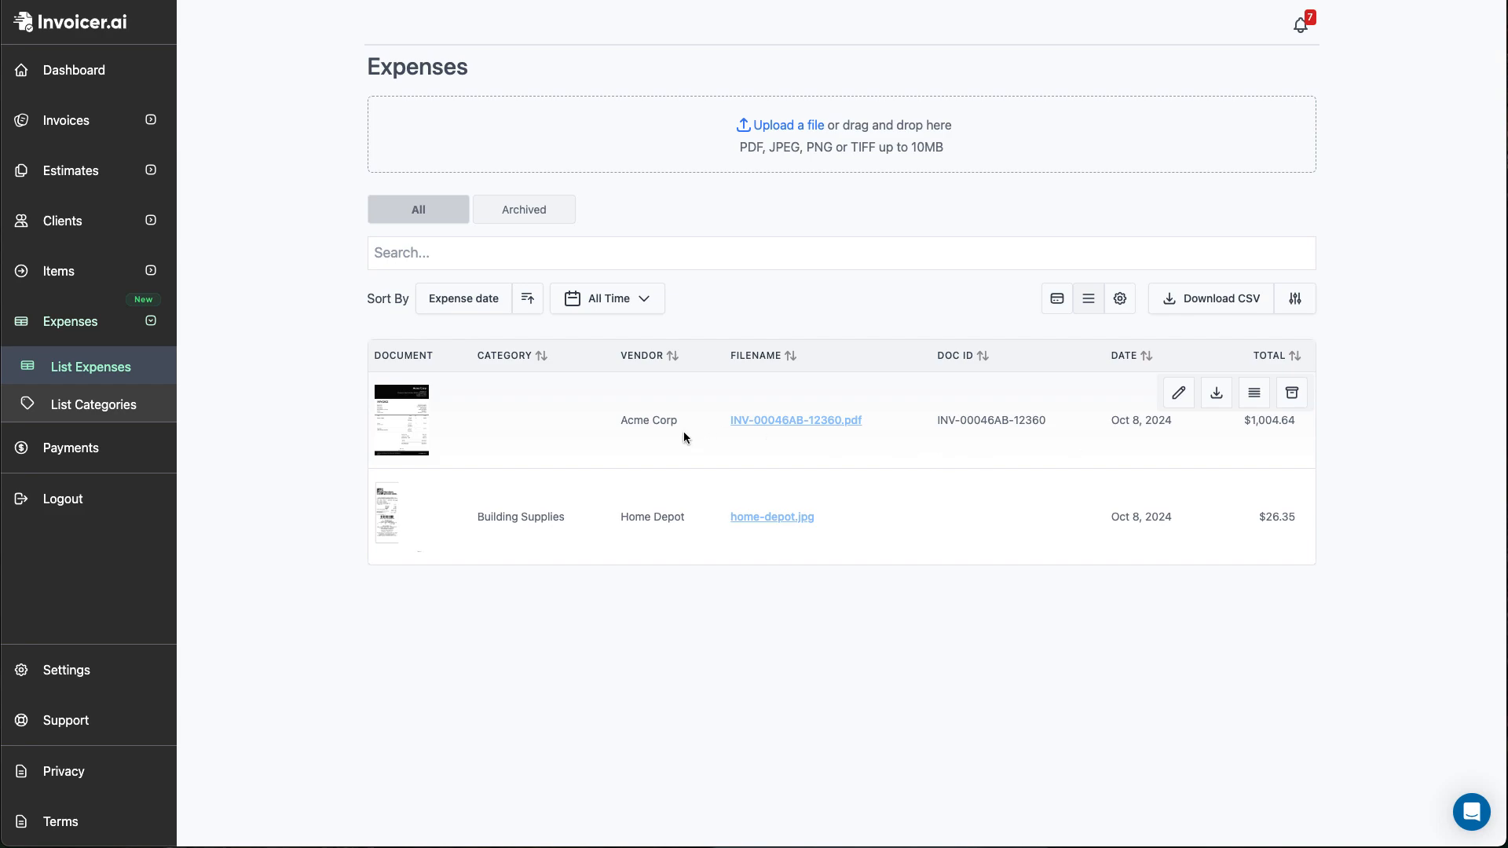
{"action": "left_click", "coordinate": [529, 421]}
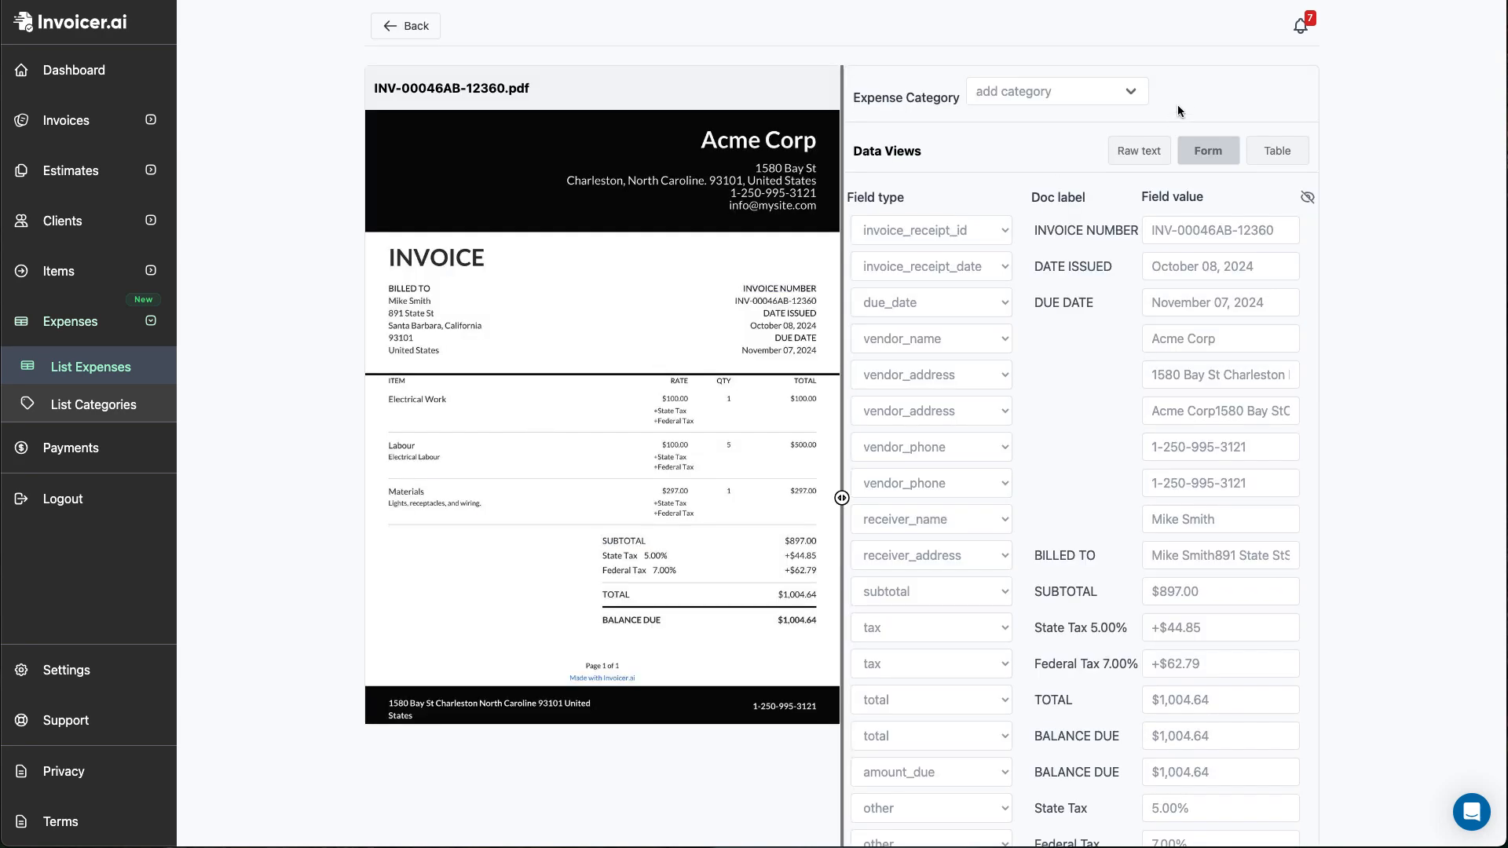
- Add a new expense category named Electrical, assign it to the Acme Corp invoice, and return to the expenses list
{"action": "left_click", "coordinate": [1143, 92]}
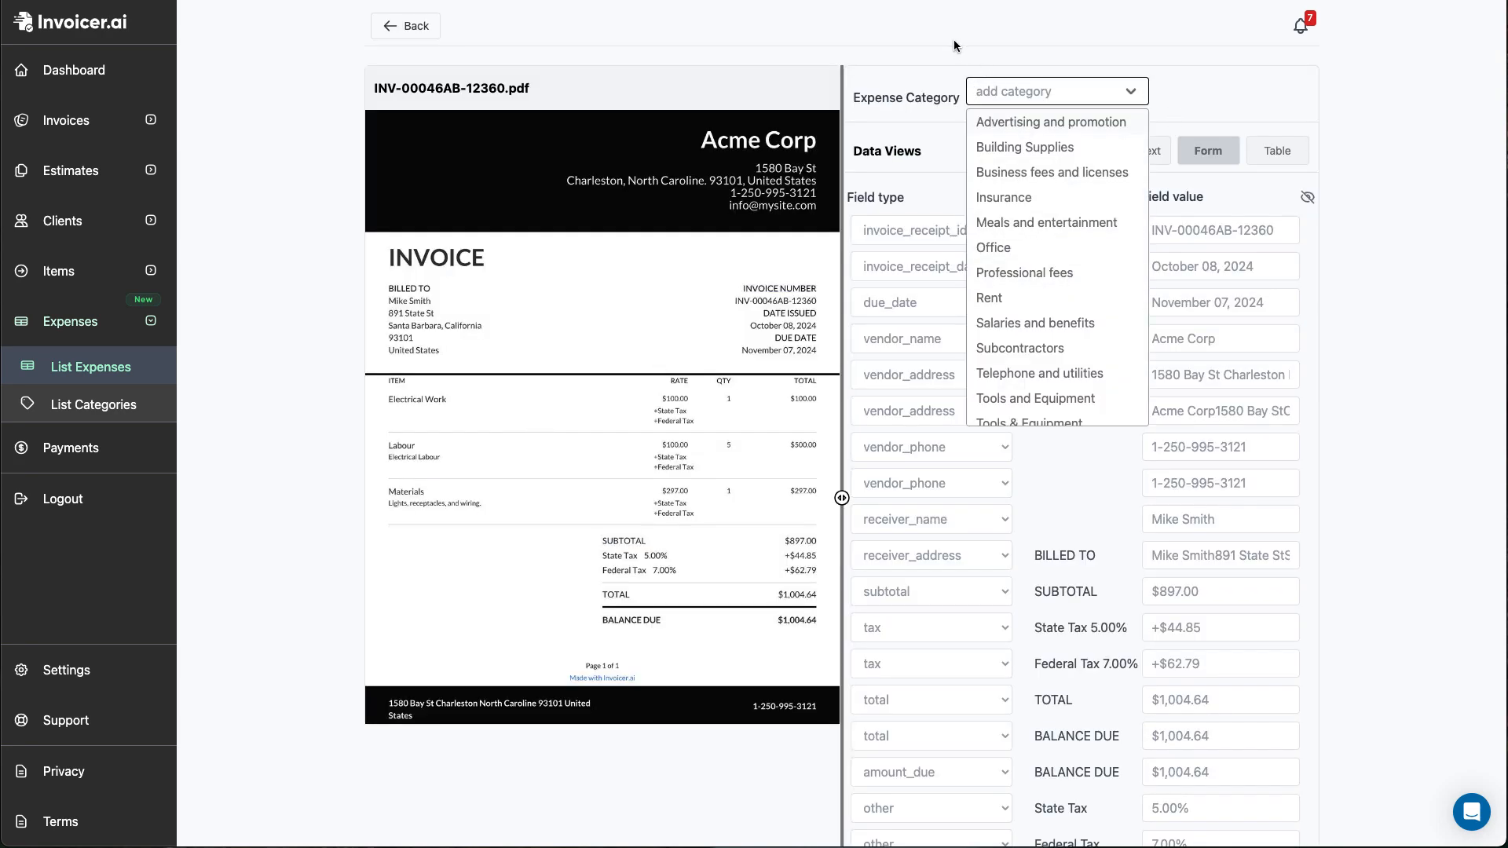
{"action": "type", "text": "Electrical"}
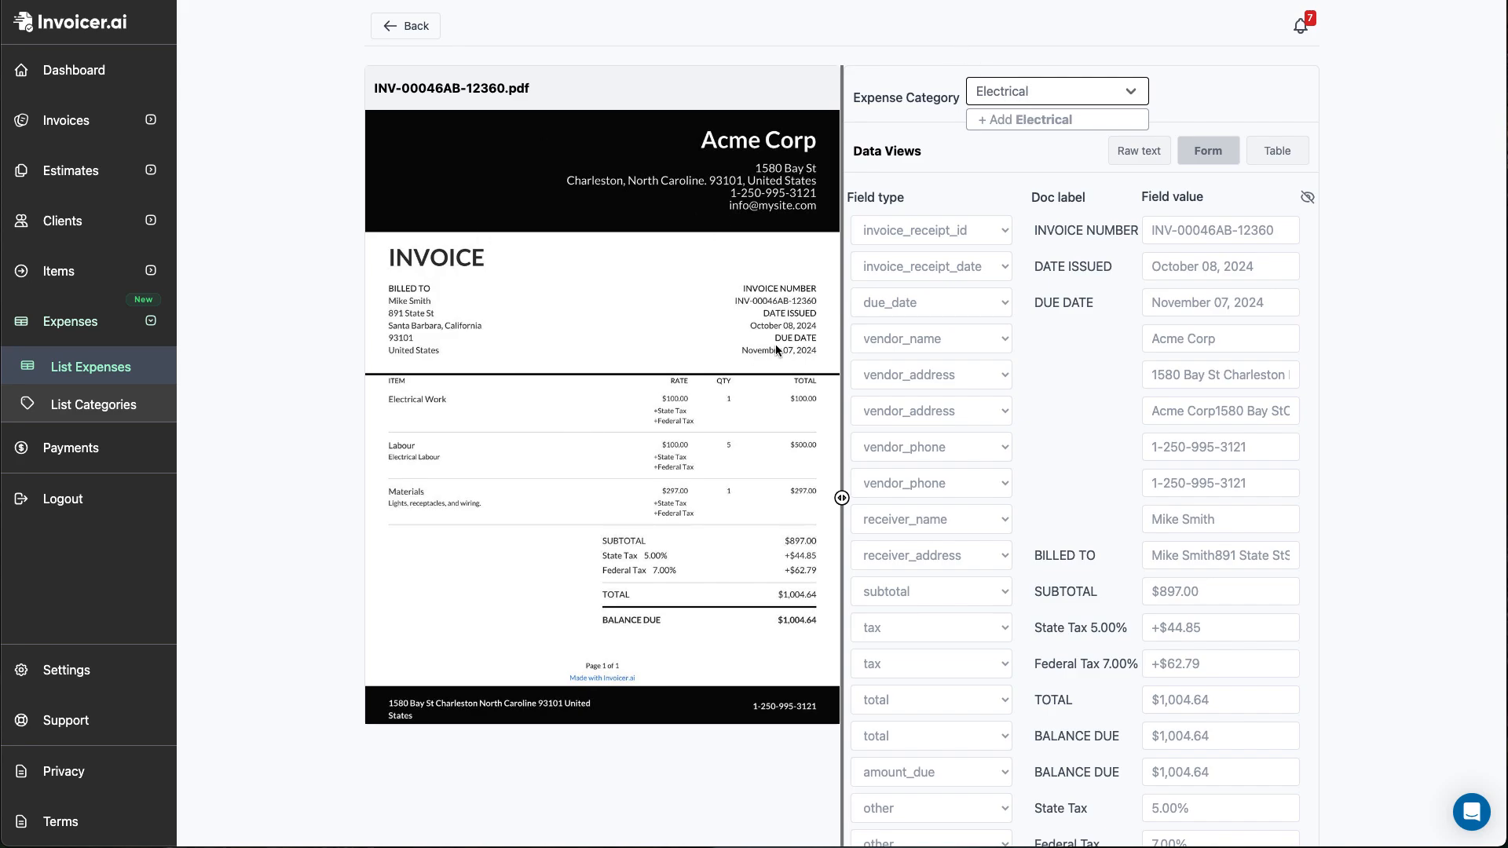
{"action": "left_click", "coordinate": [1035, 118]}
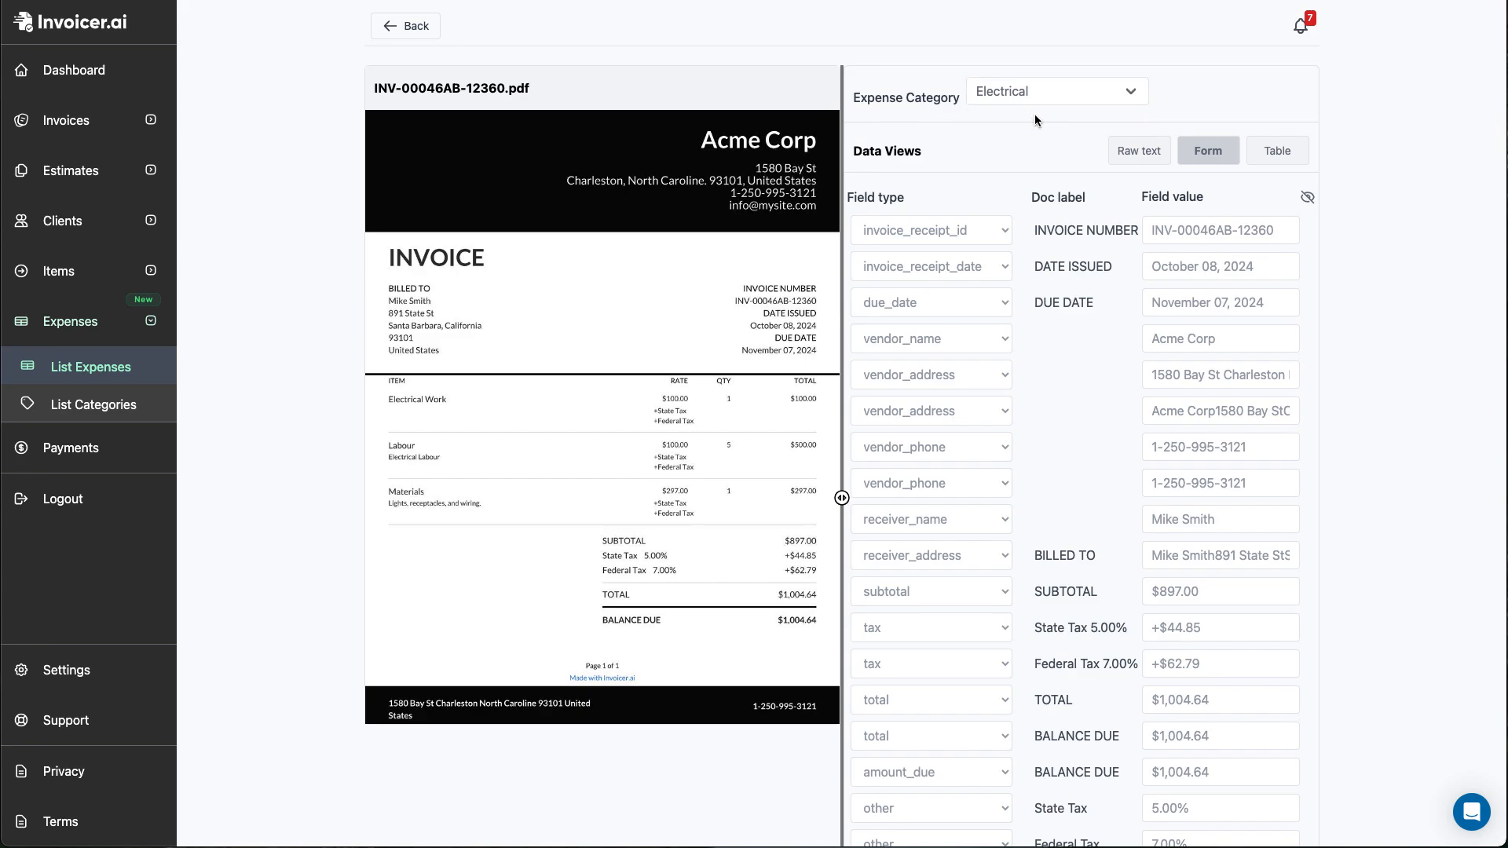
{"action": "left_click", "coordinate": [398, 26]}
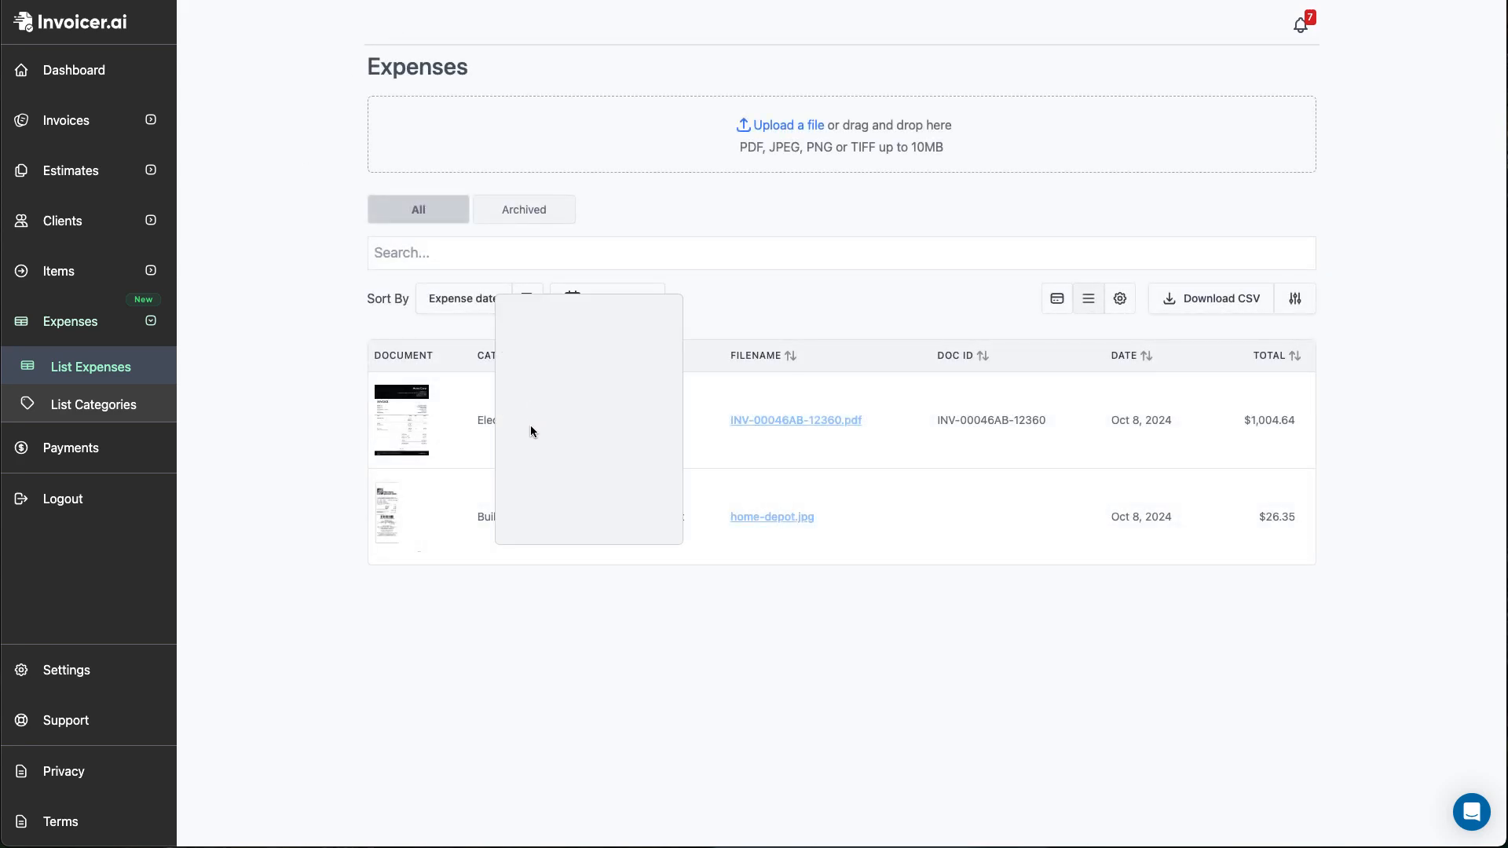
- Search the expenses for Acme and for Home, and clear the search
{"action": "mouse_move", "coordinate": [388, 478]}
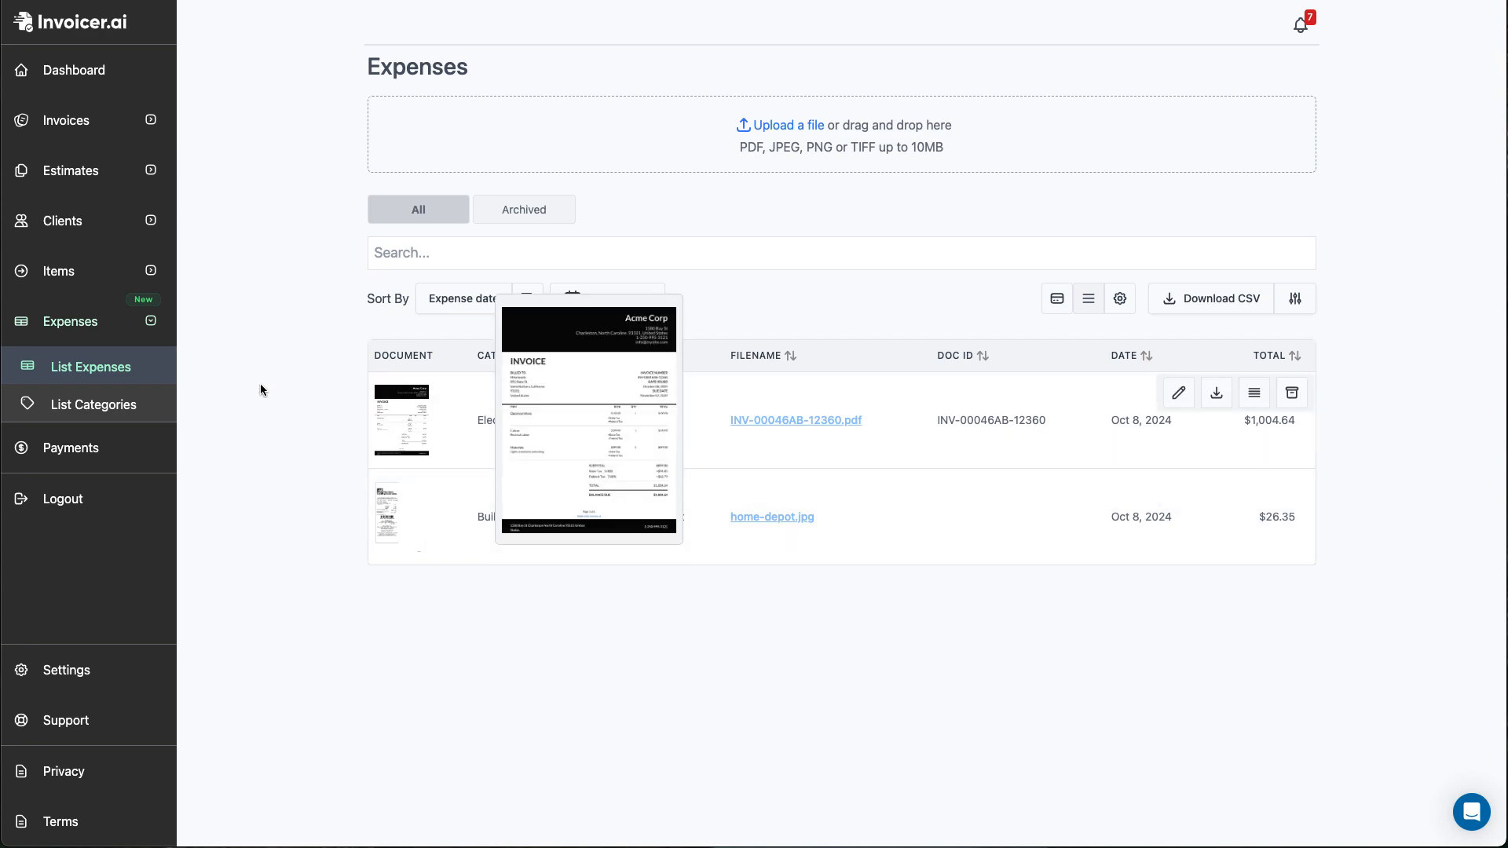
{"action": "left_click", "coordinate": [423, 250]}
{"action": "type", "text": "Acme"}
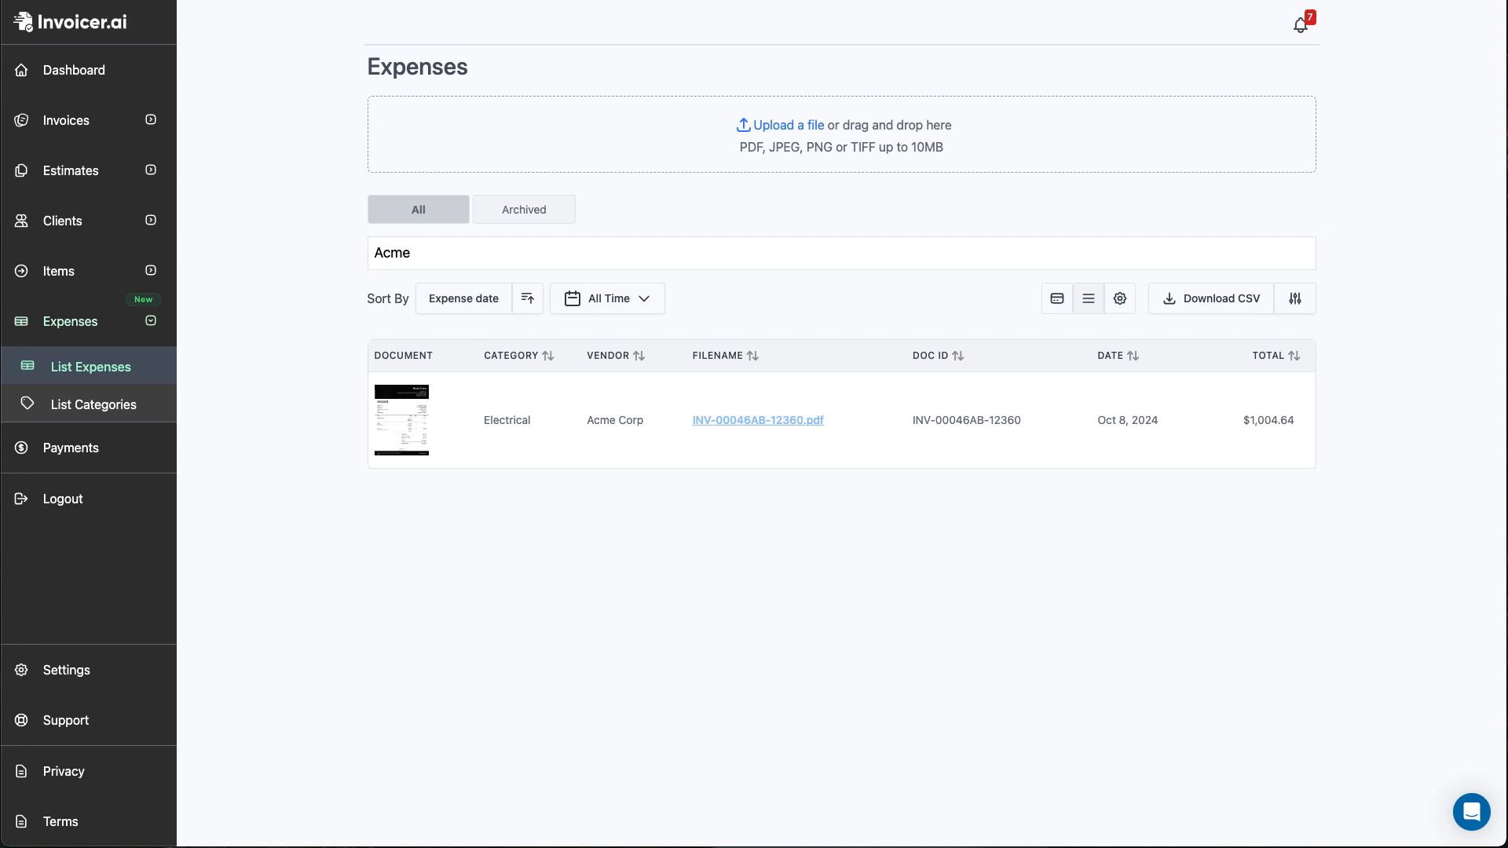
{"action": "key", "text": "ctrl+a"}
{"action": "type", "text": "Home"}
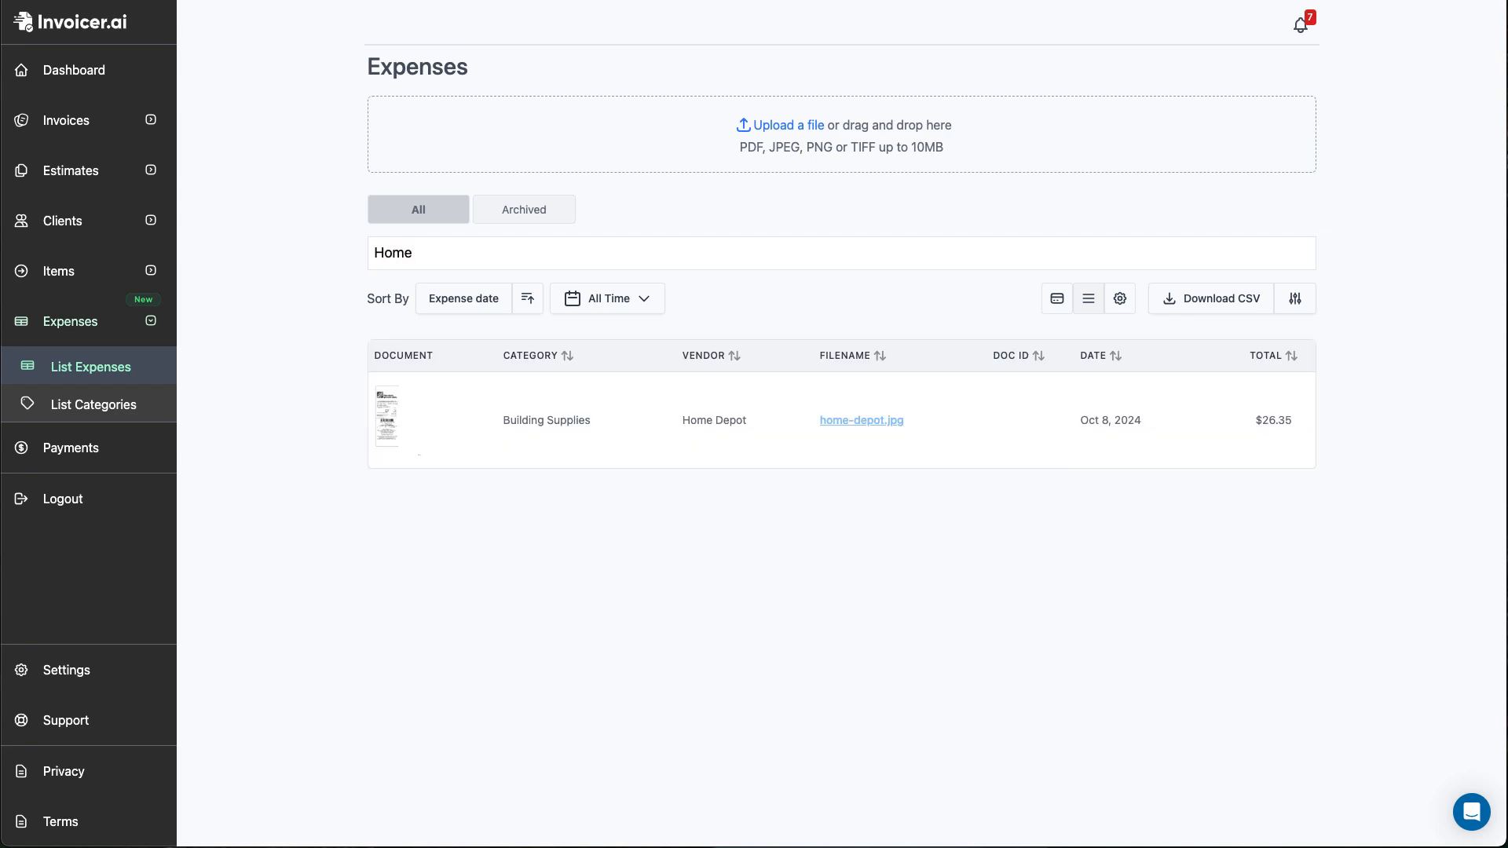
{"action": "key", "text": "ctrl+a"}
{"action": "key", "text": "BackSpace"}
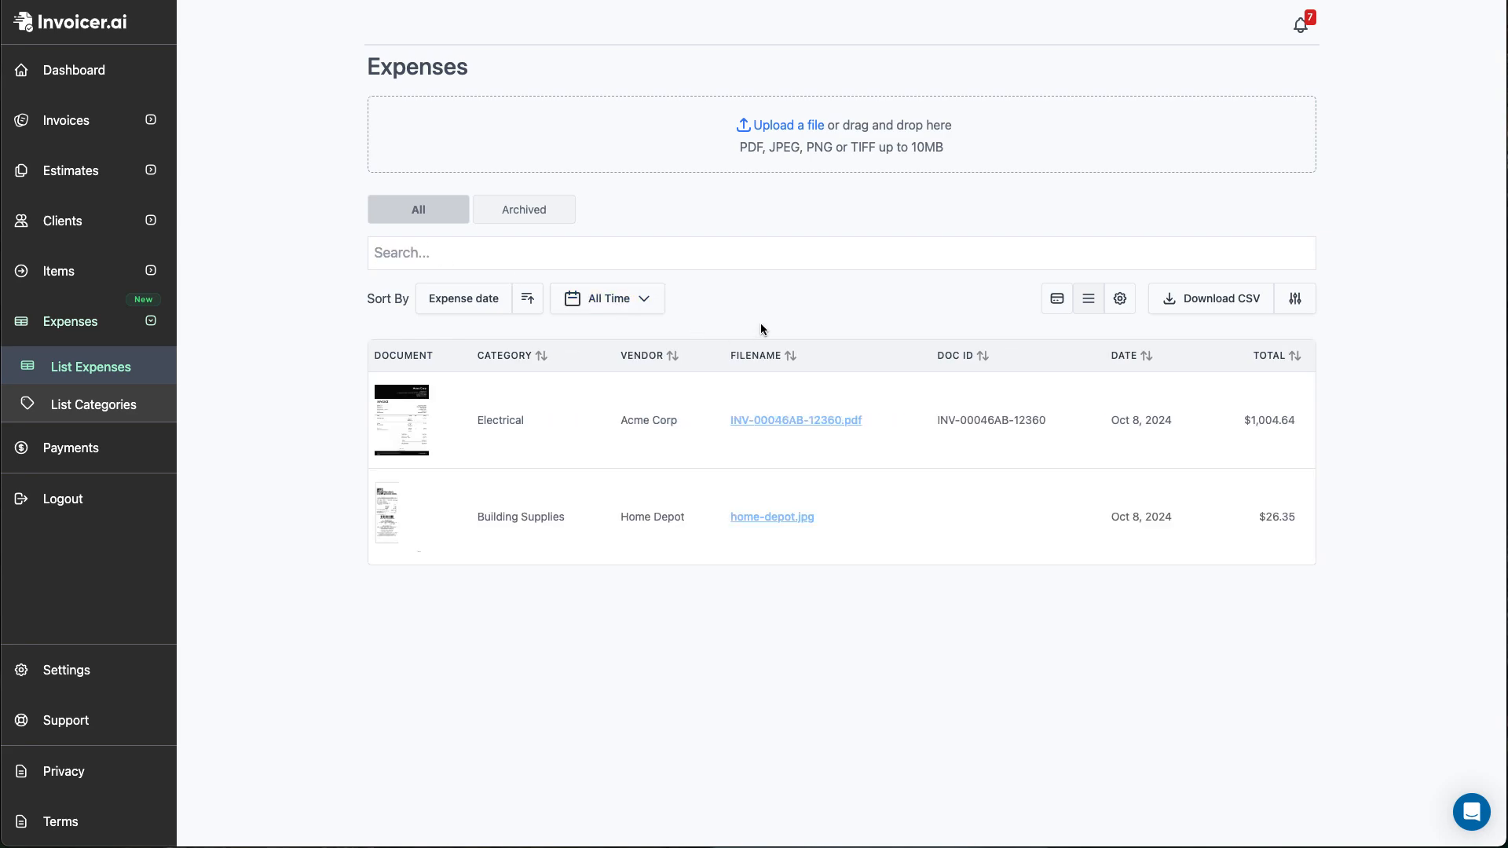
- Look through the sorting options and date range filter of the expenses list without changing them
{"action": "mouse_move", "coordinate": [552, 421]}
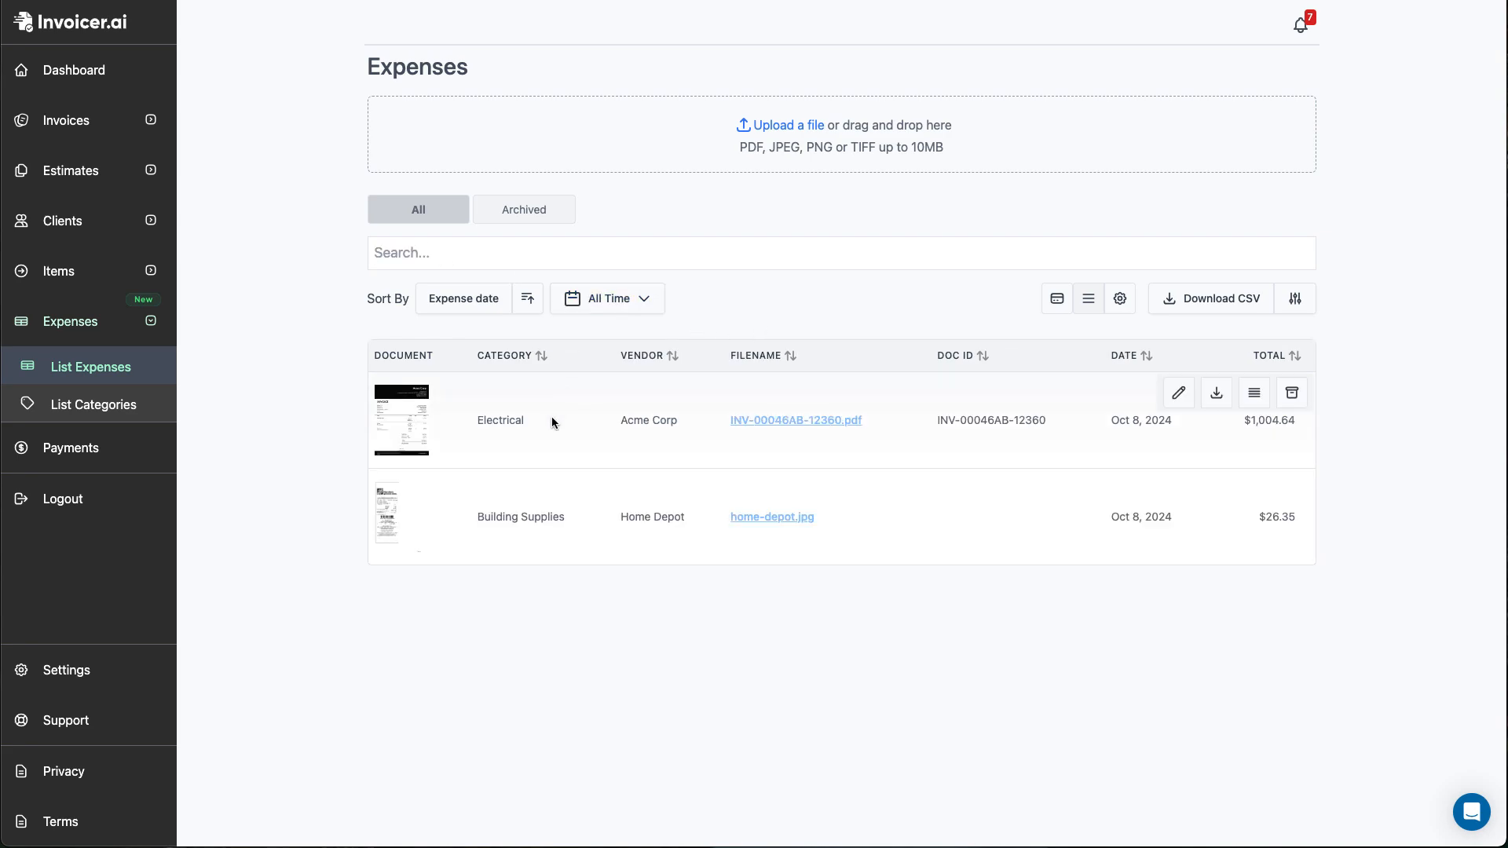
{"action": "left_click", "coordinate": [478, 306]}
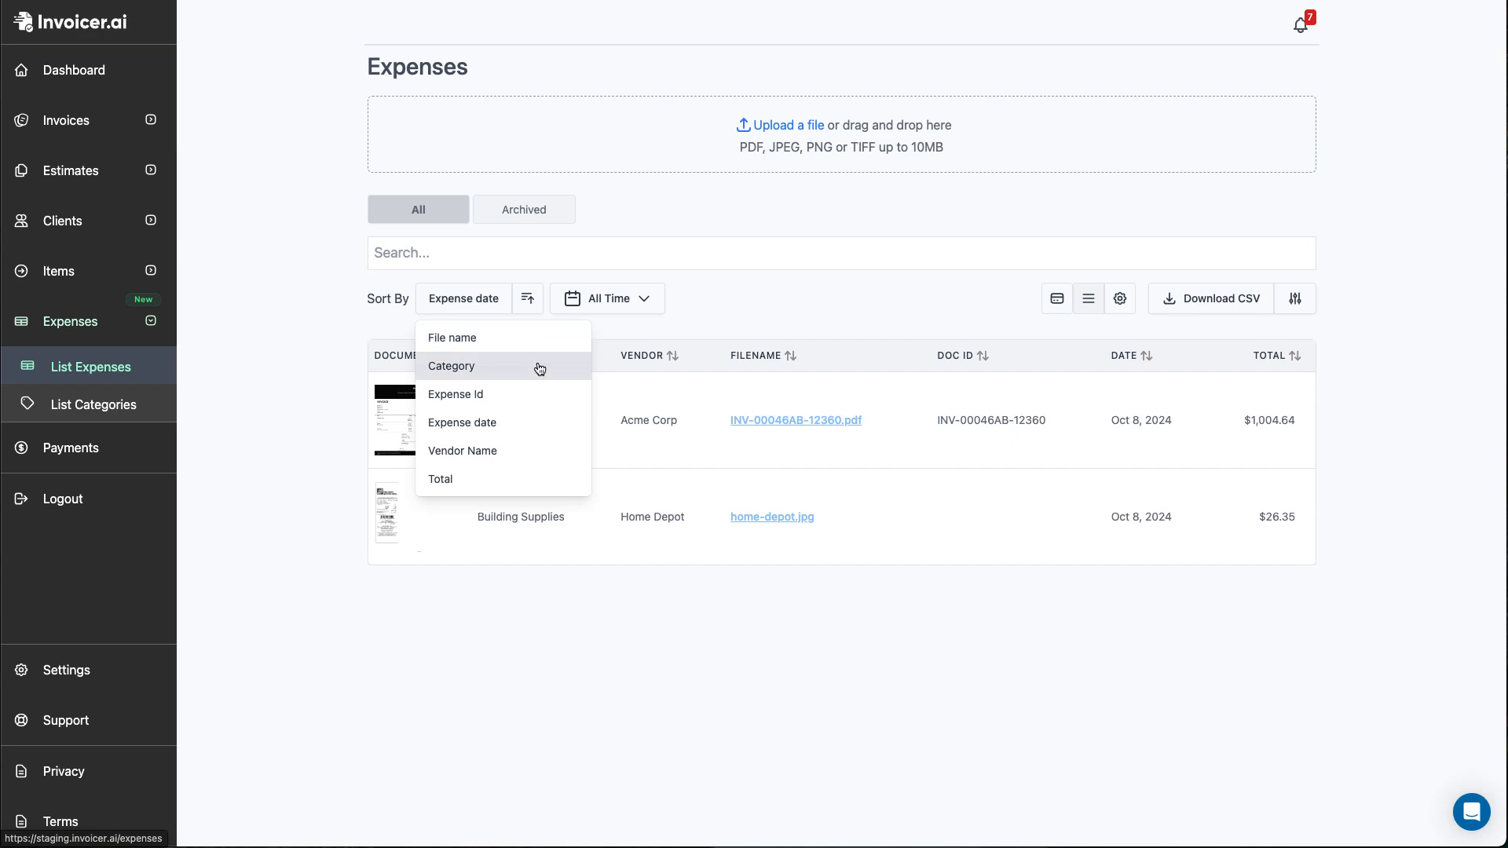
{"action": "left_click", "coordinate": [708, 299]}
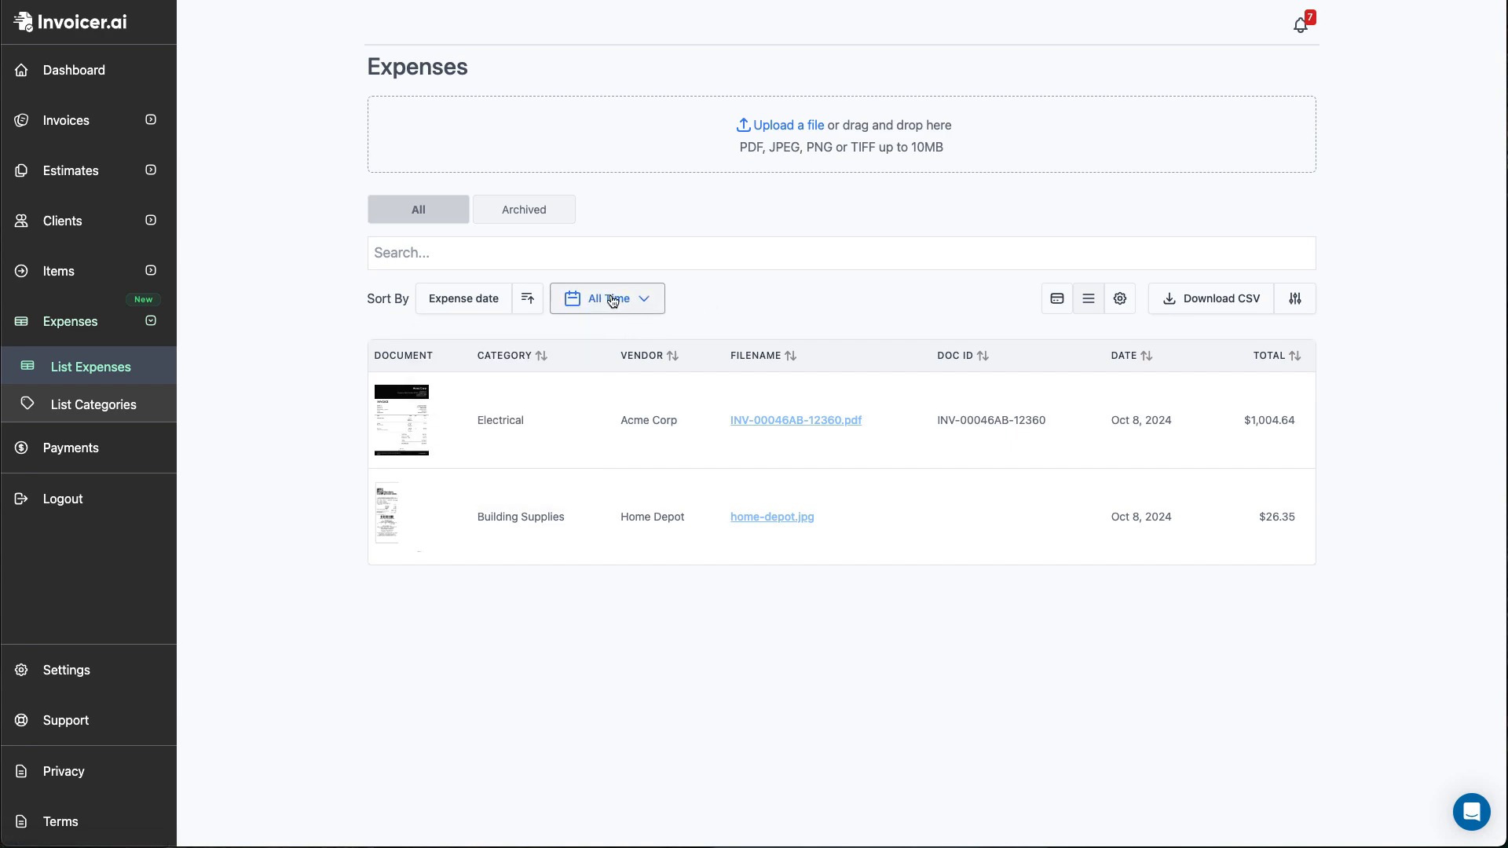
{"action": "left_click", "coordinate": [620, 298]}
{"action": "left_click", "coordinate": [694, 297]}
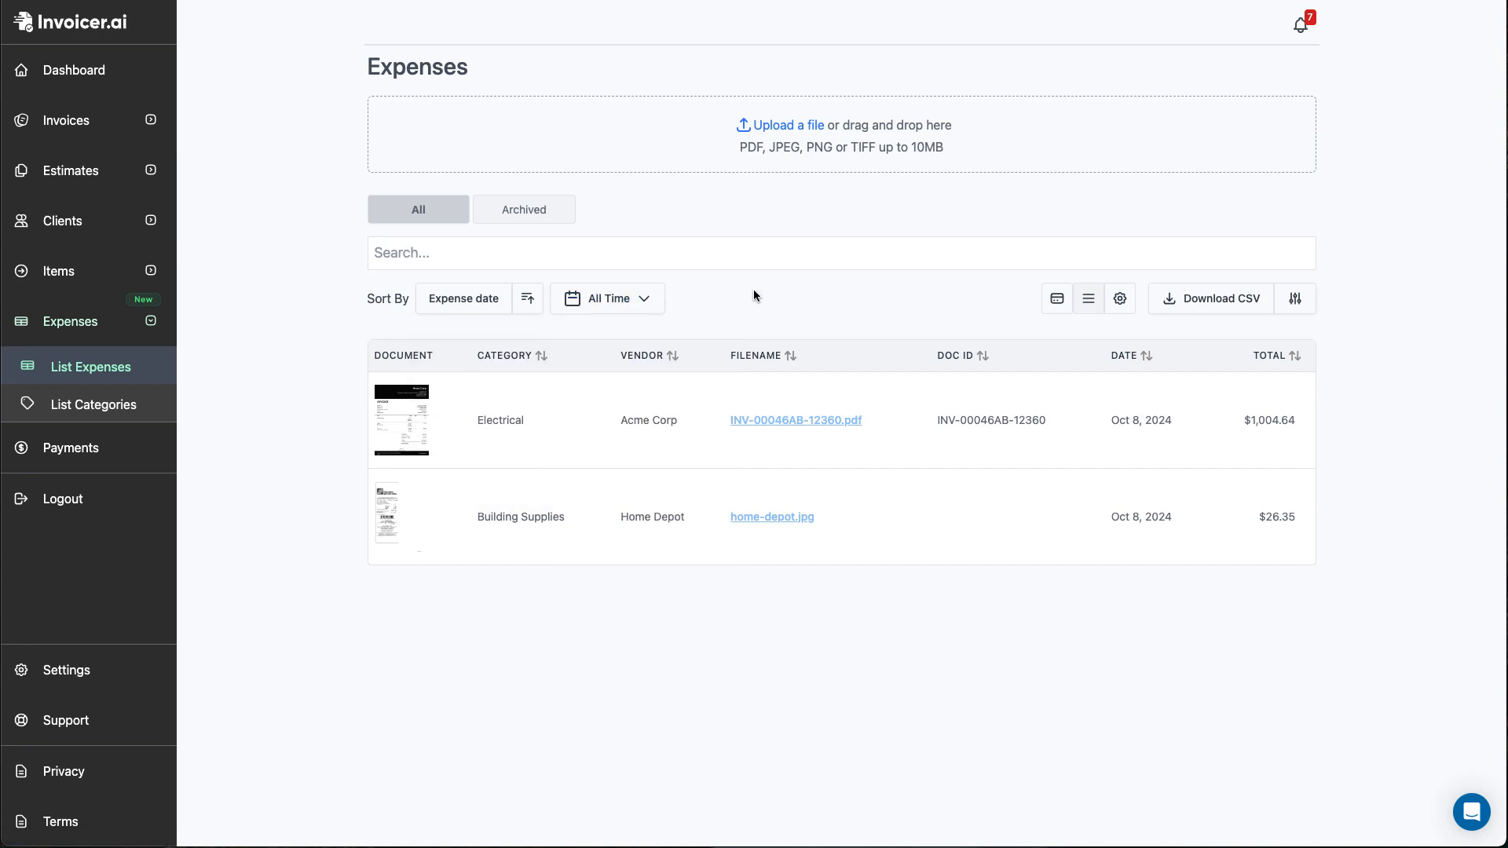
- Preview the expenses list in card view and return to the table view
{"action": "left_click", "coordinate": [1062, 306]}
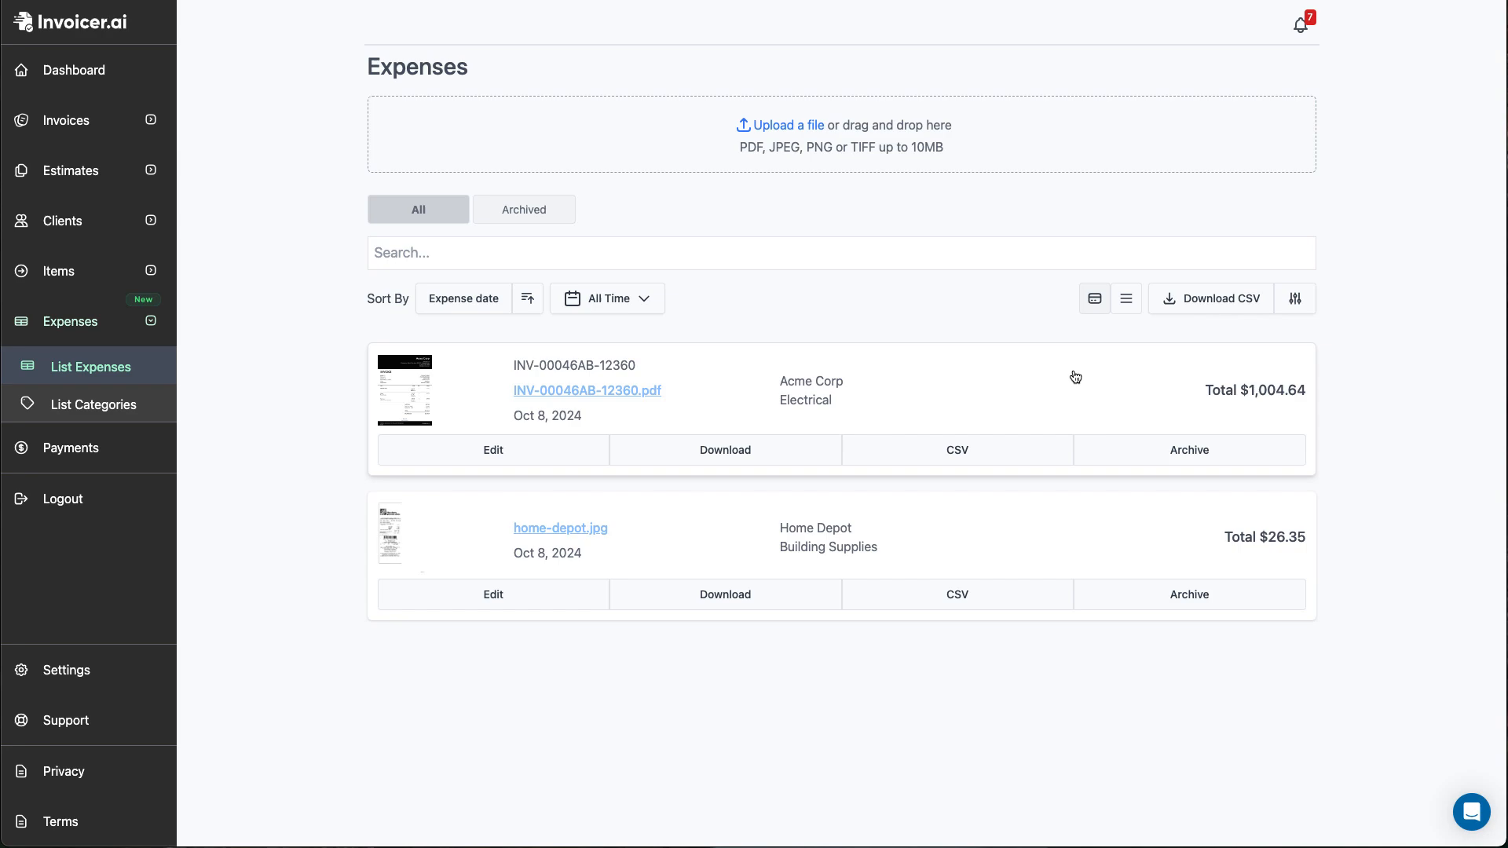
{"action": "left_click", "coordinate": [1126, 299]}
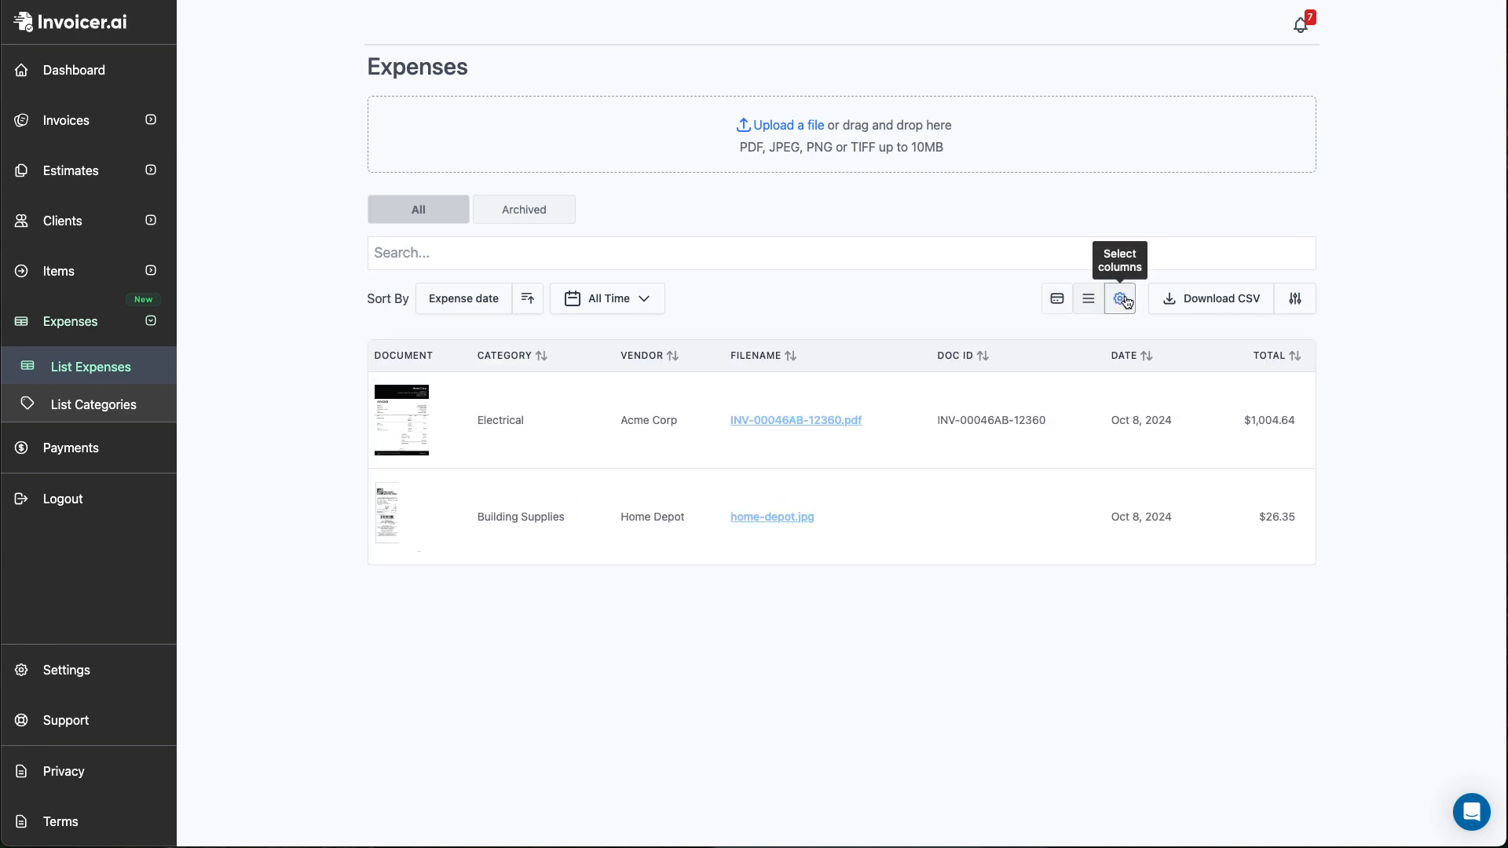
- Hide the Doc.ID and File columns of the expenses table, and show both columns again
{"action": "left_click", "coordinate": [1126, 301]}
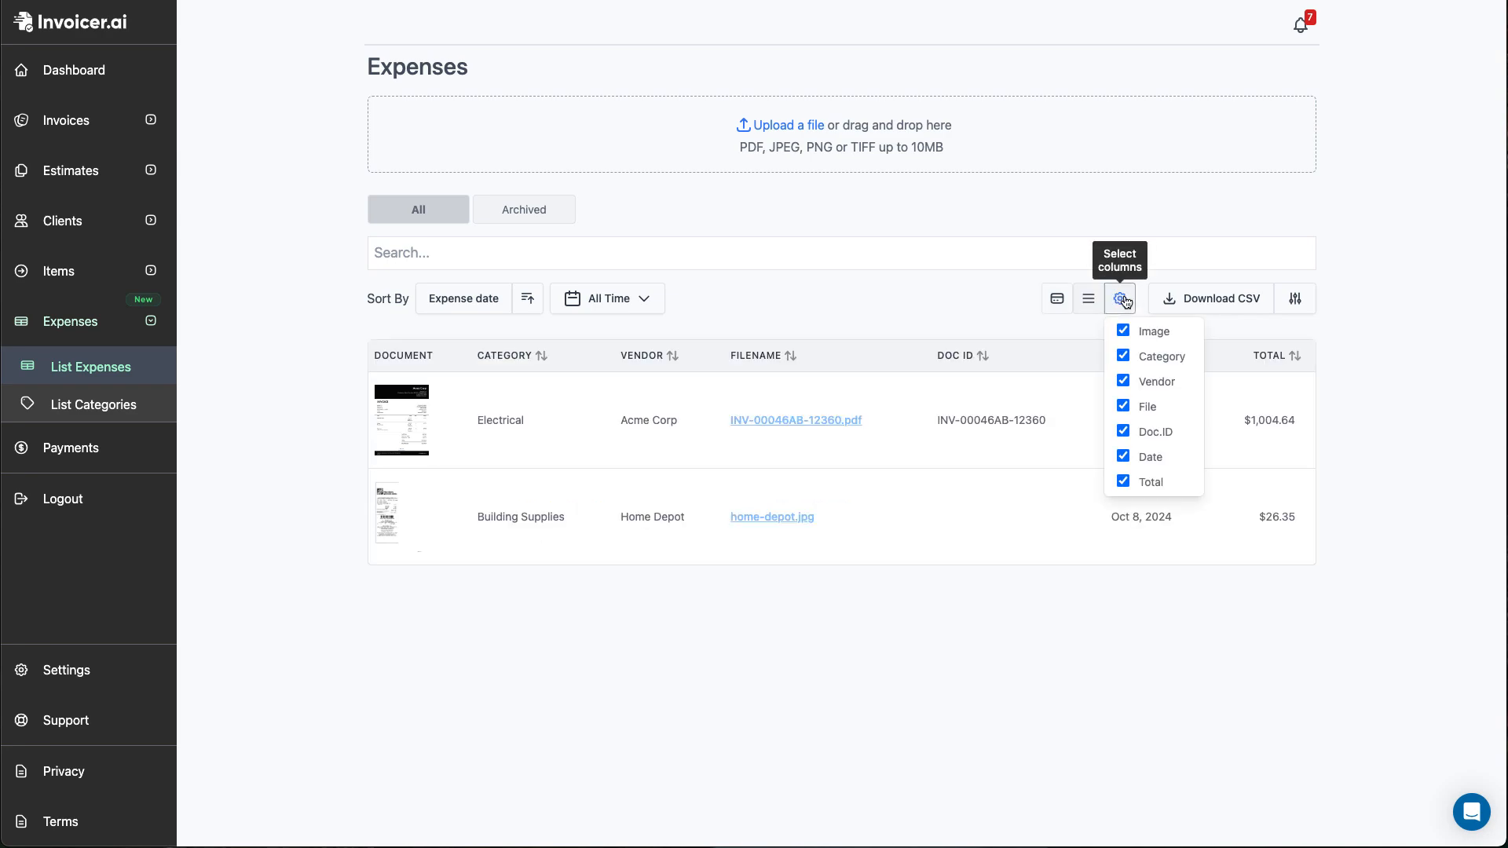
{"action": "left_click", "coordinate": [1123, 432]}
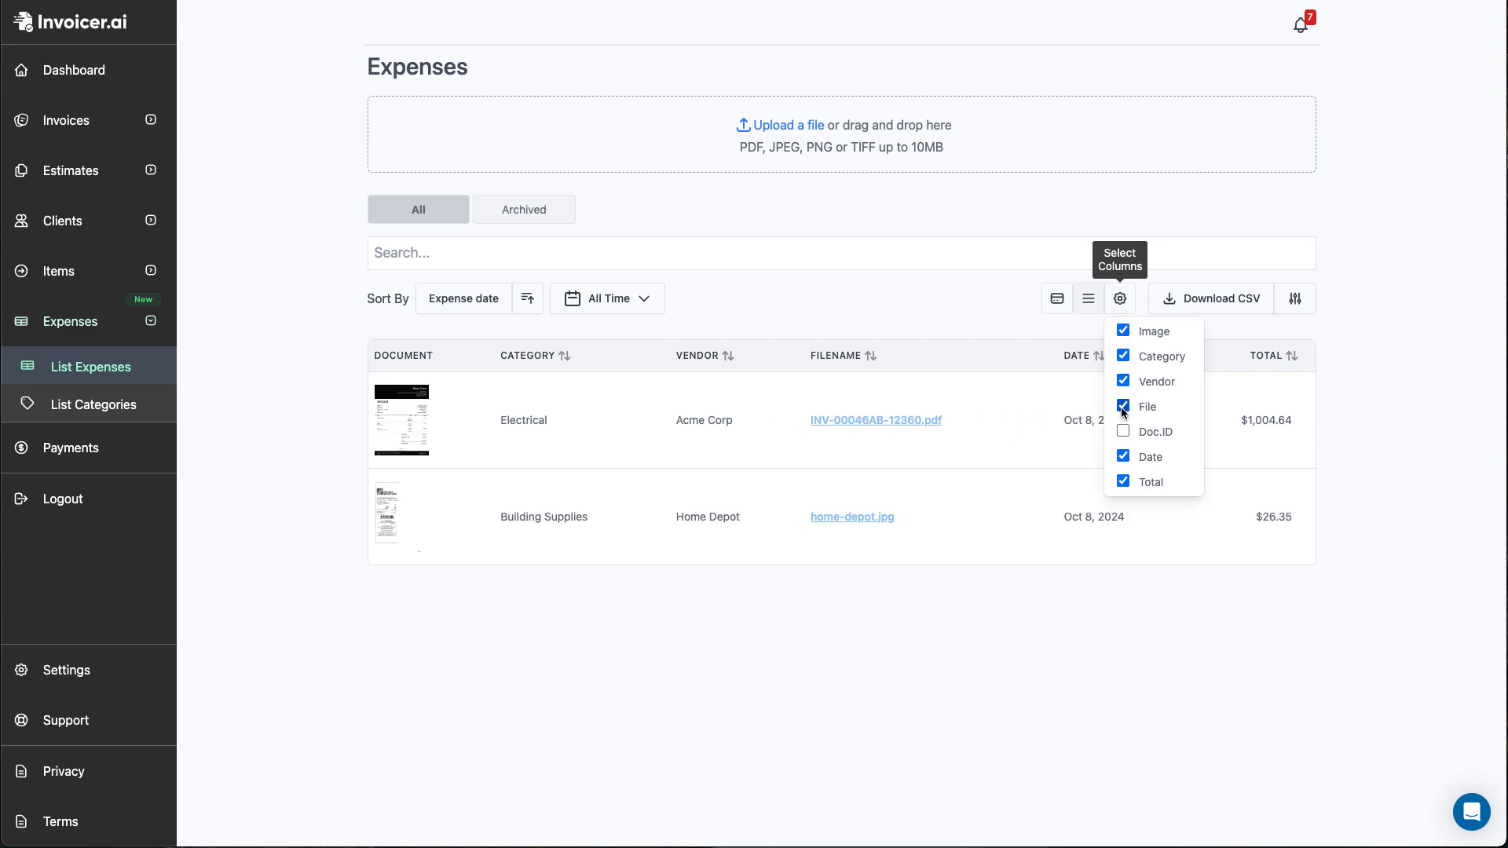
{"action": "left_click", "coordinate": [1123, 407]}
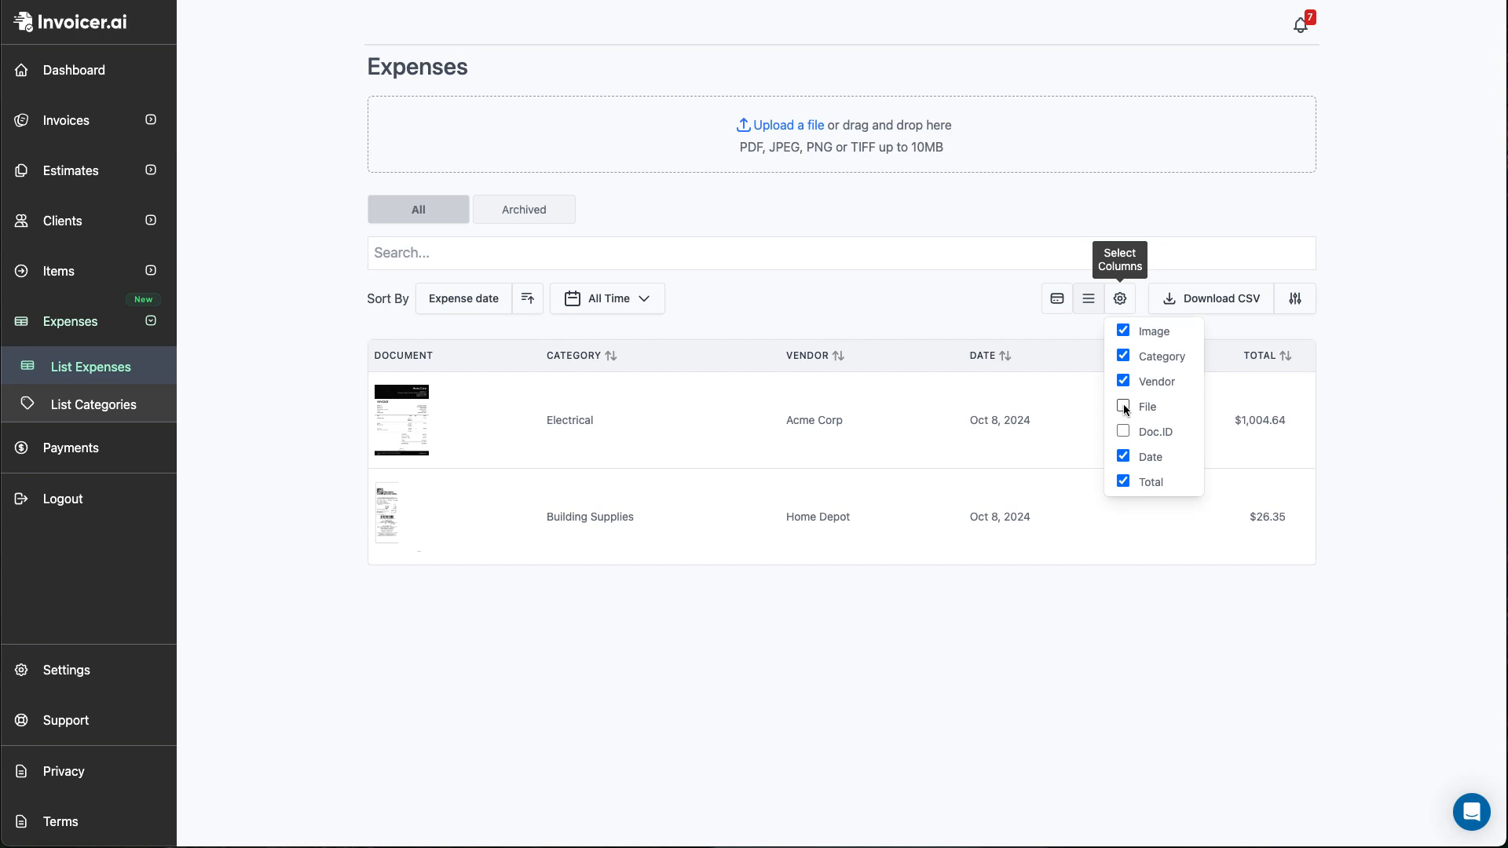
{"action": "left_click", "coordinate": [1123, 406]}
{"action": "left_click", "coordinate": [1123, 432]}
{"action": "left_click", "coordinate": [959, 296]}
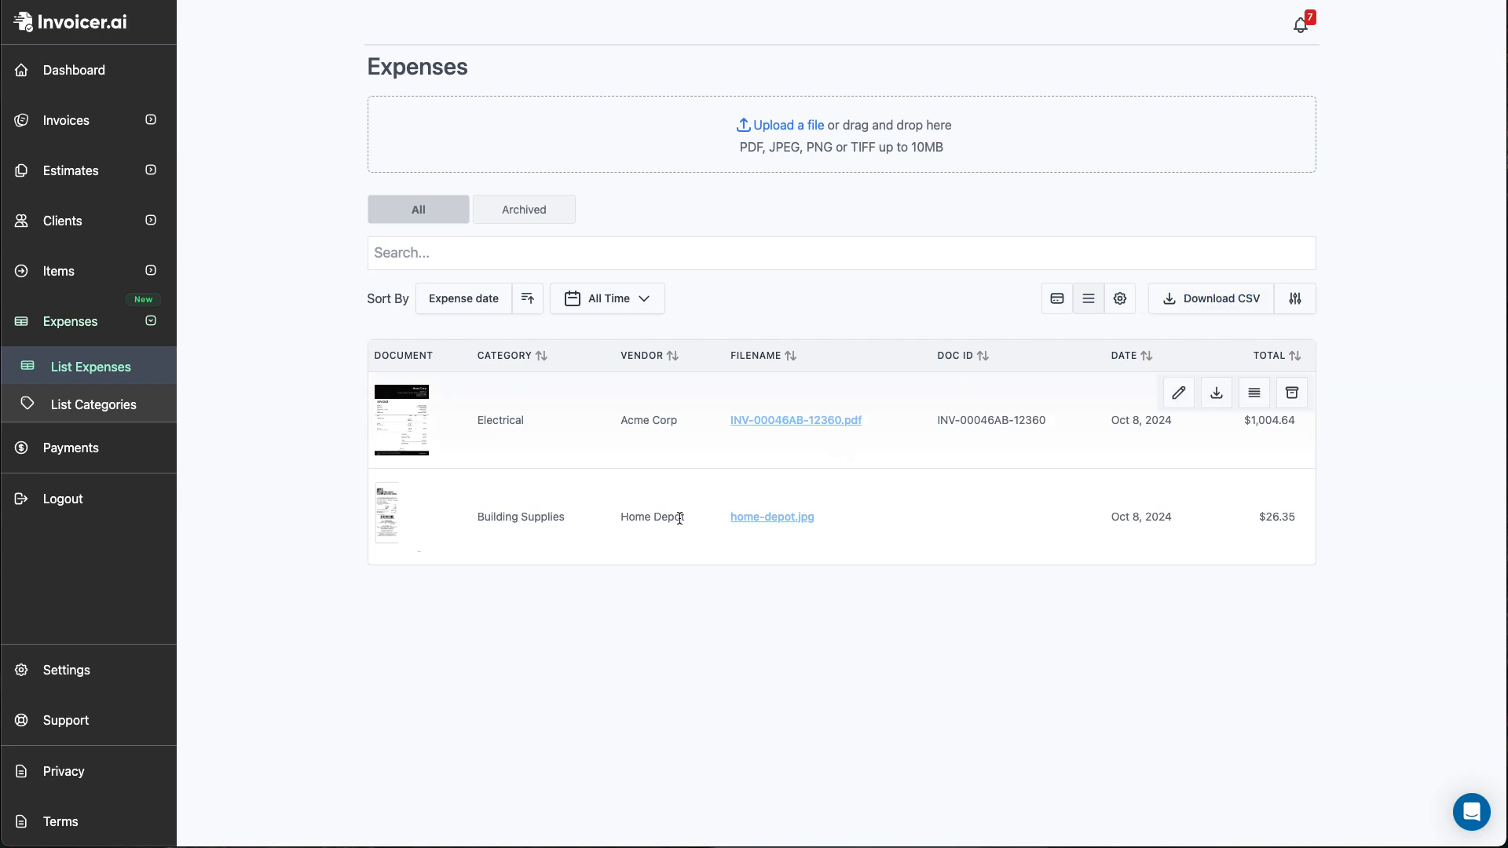
- Limit the download fields to vendor_name, total, tax, tax_payer_id, file_name and created_at, and download the expenses as CSV
{"action": "left_click", "coordinate": [1294, 298]}
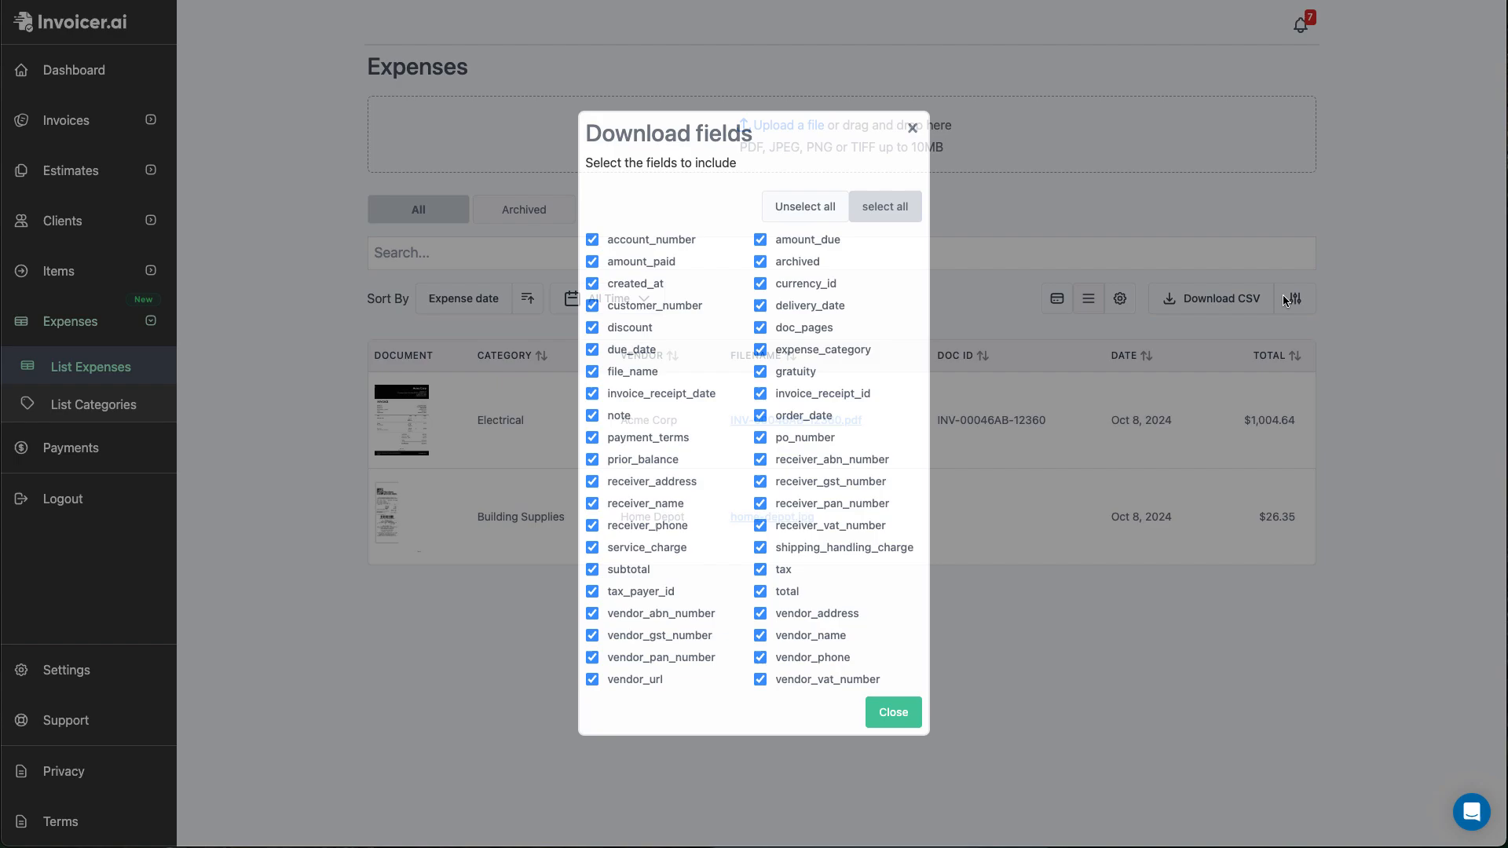
{"action": "left_click", "coordinate": [815, 211]}
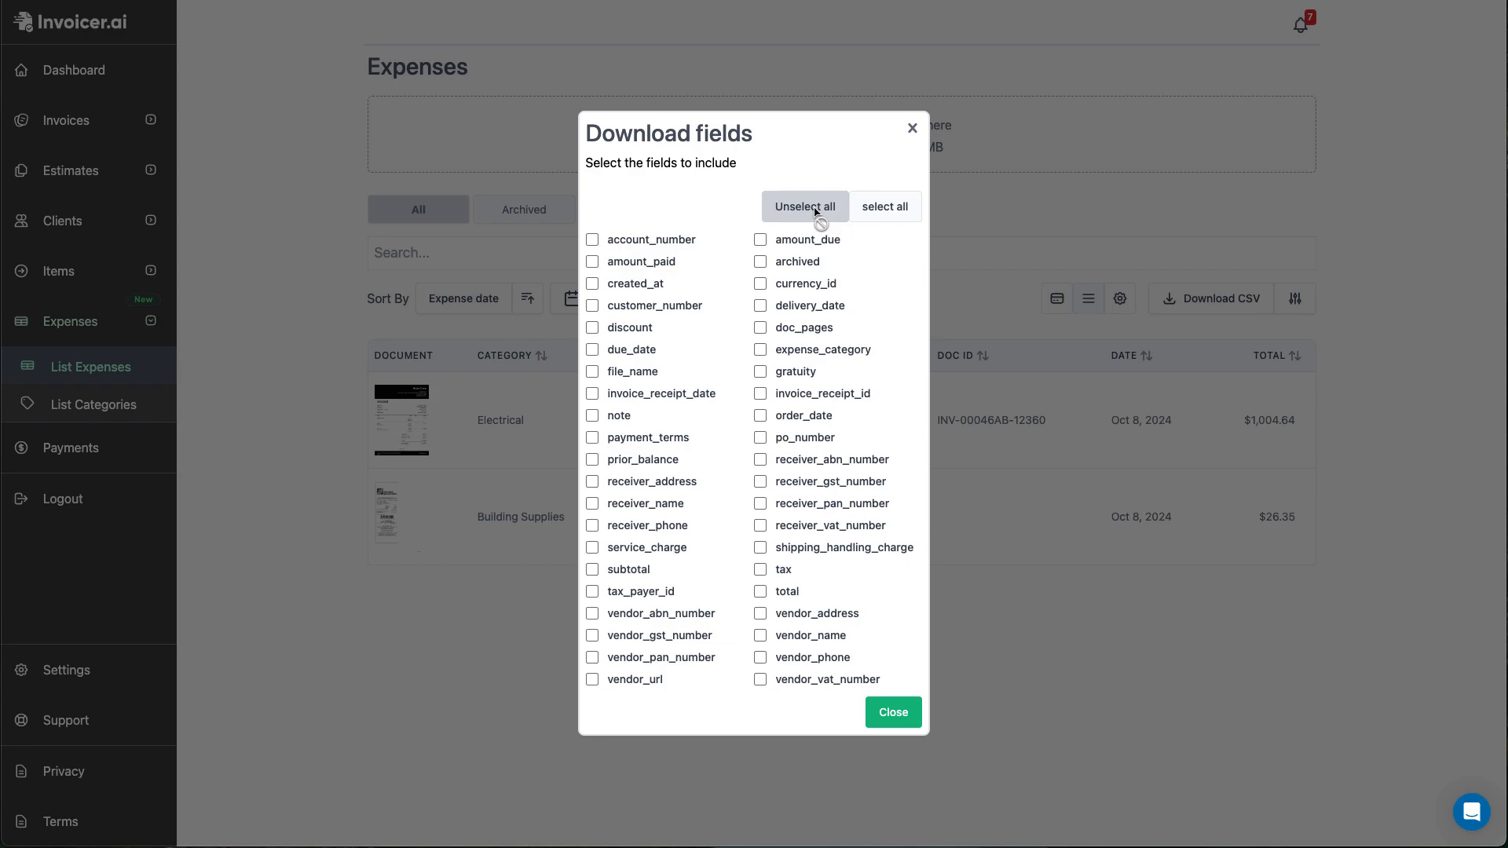
{"action": "left_click", "coordinate": [760, 636]}
{"action": "left_click", "coordinate": [760, 592]}
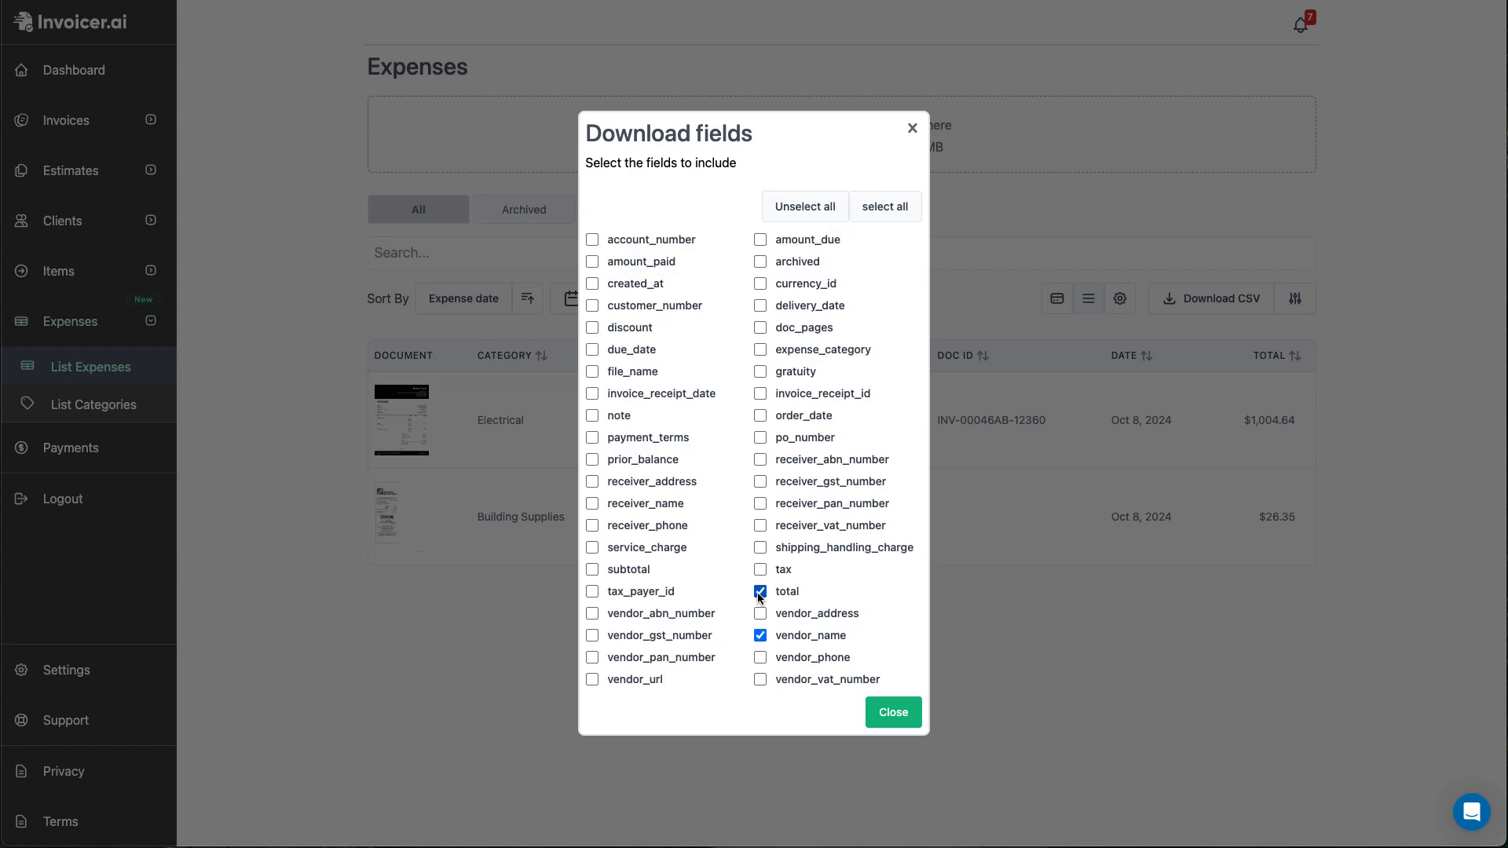
{"action": "left_click", "coordinate": [761, 569]}
{"action": "left_click", "coordinate": [592, 284]}
{"action": "left_click", "coordinate": [893, 712]}
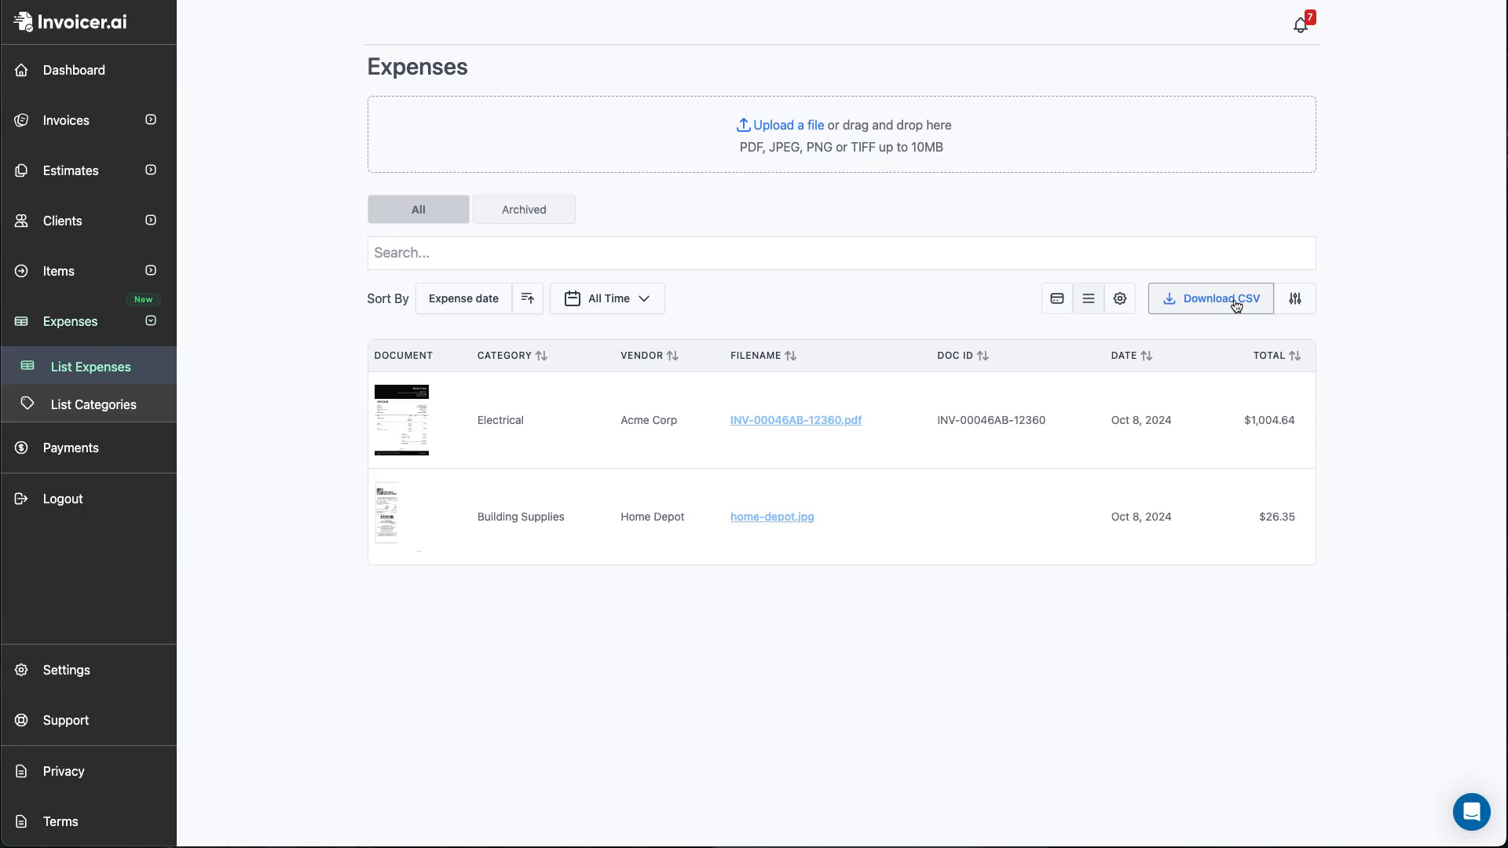
{"action": "left_click", "coordinate": [1233, 301]}
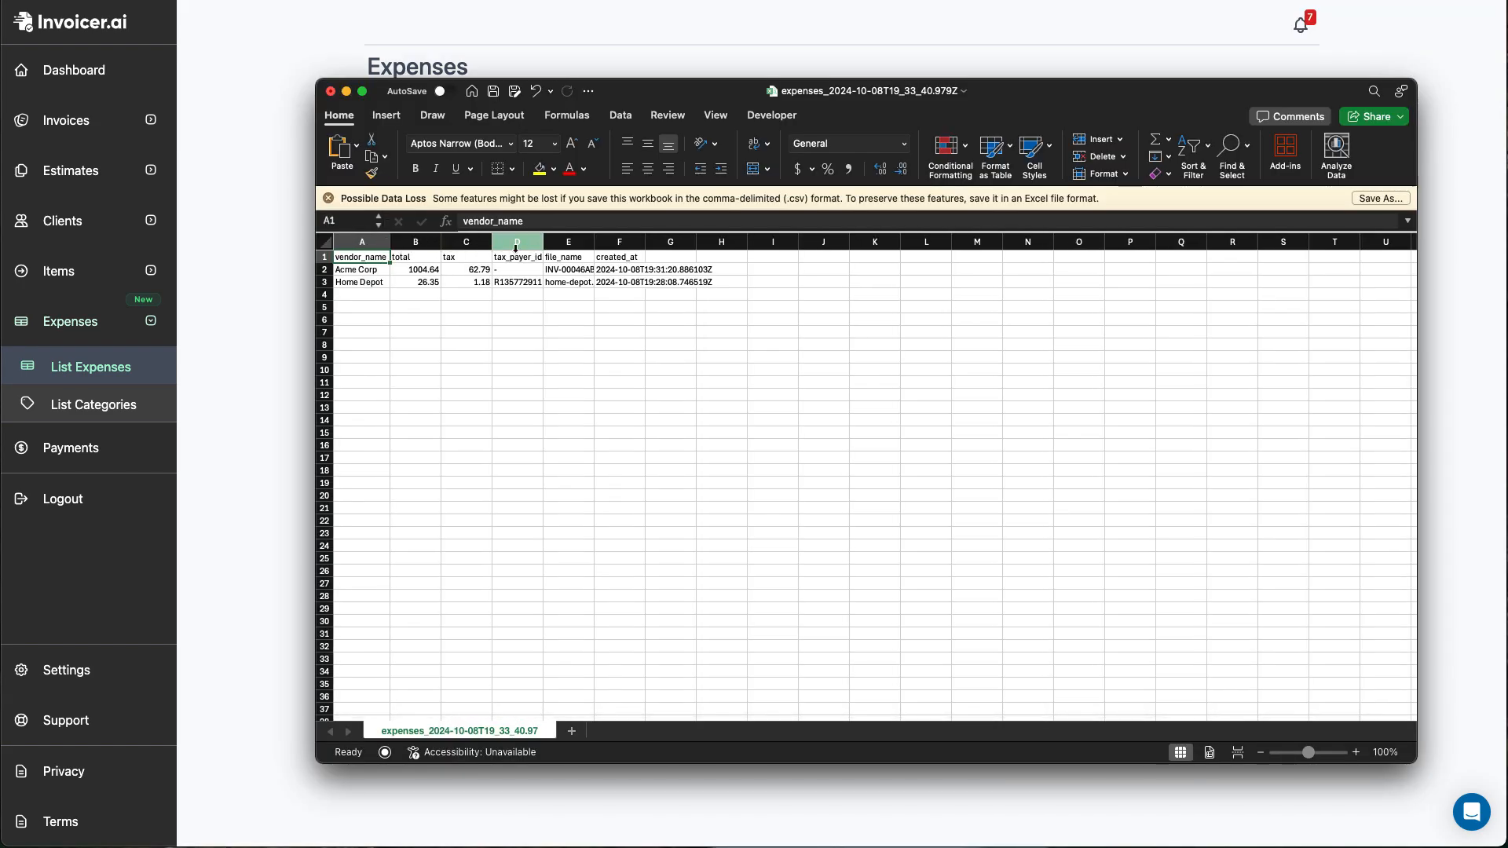
- Switch to the downloaded CSV in Excel, widen the tax_payer_id, file_name and created_at columns, and select the Acme Corp created_at cell
{"action": "left_click_drag", "start_coordinate": [544, 244], "coordinate": [546, 243]}
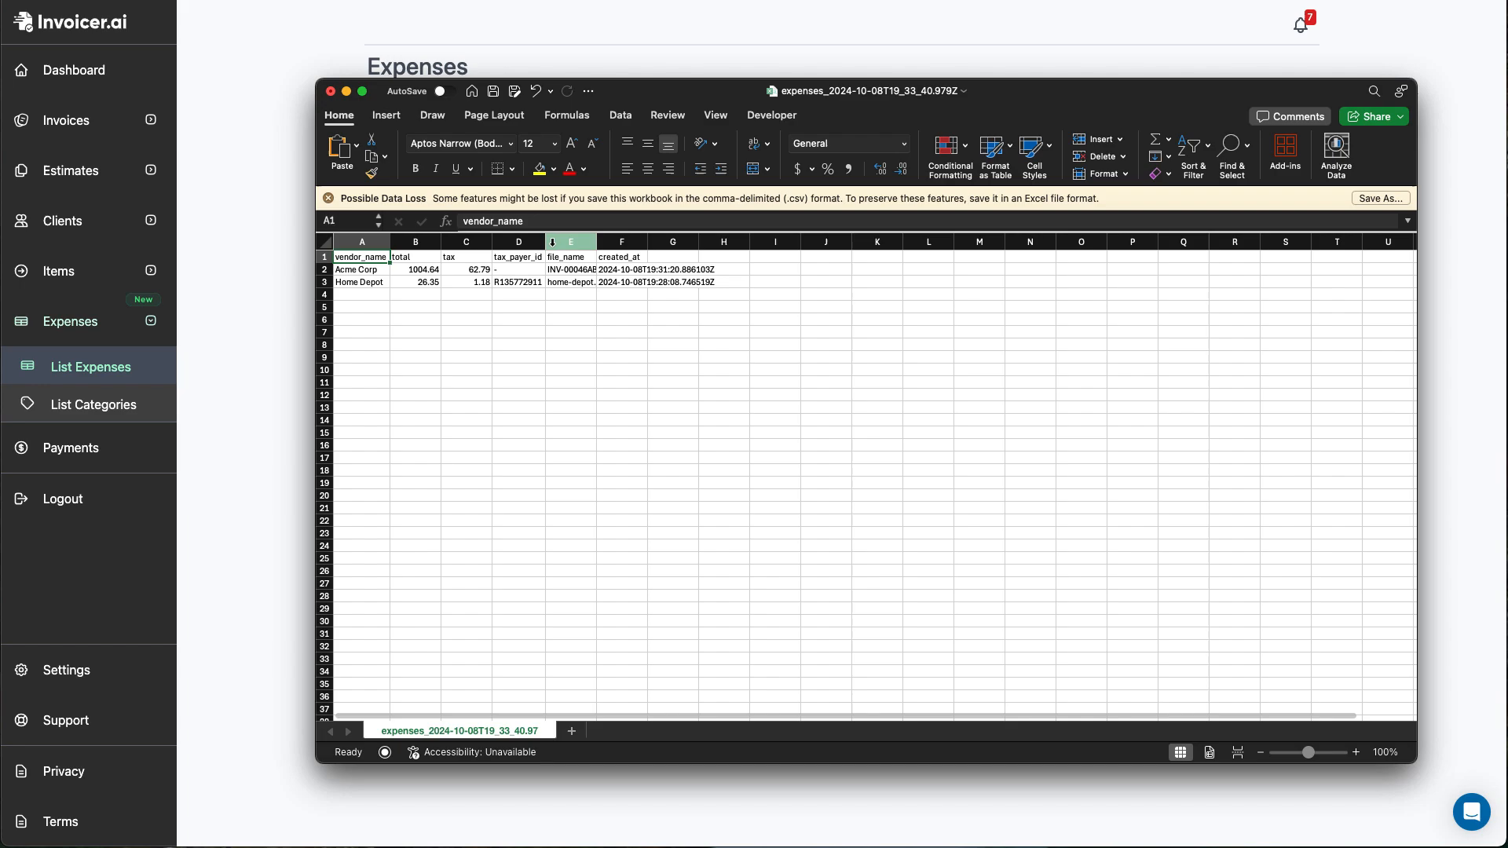
{"action": "double_click", "coordinate": [597, 243]}
{"action": "double_click", "coordinate": [693, 243]}
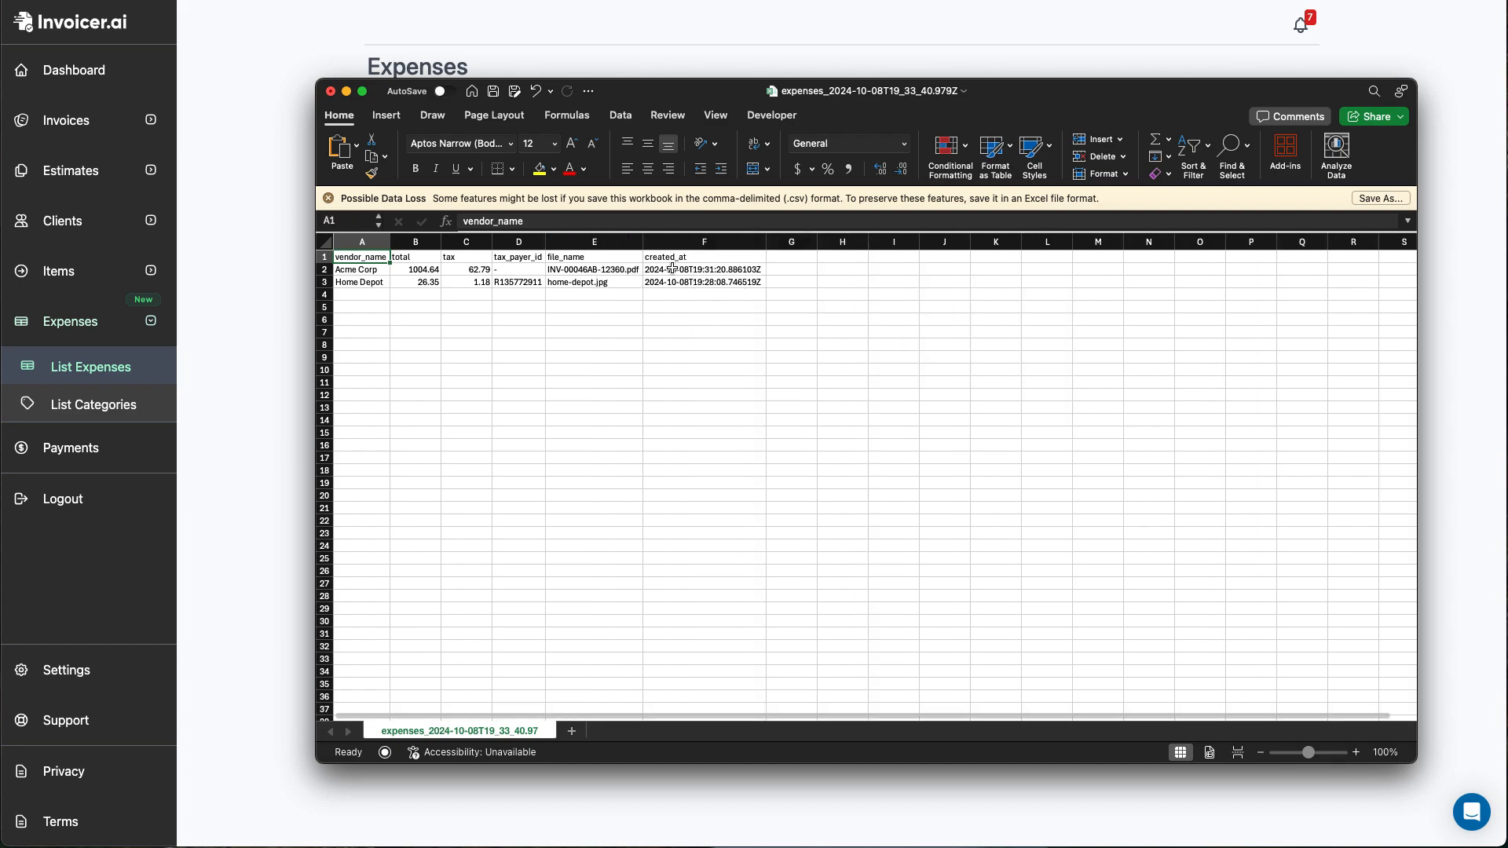
{"action": "left_click", "coordinate": [672, 269]}
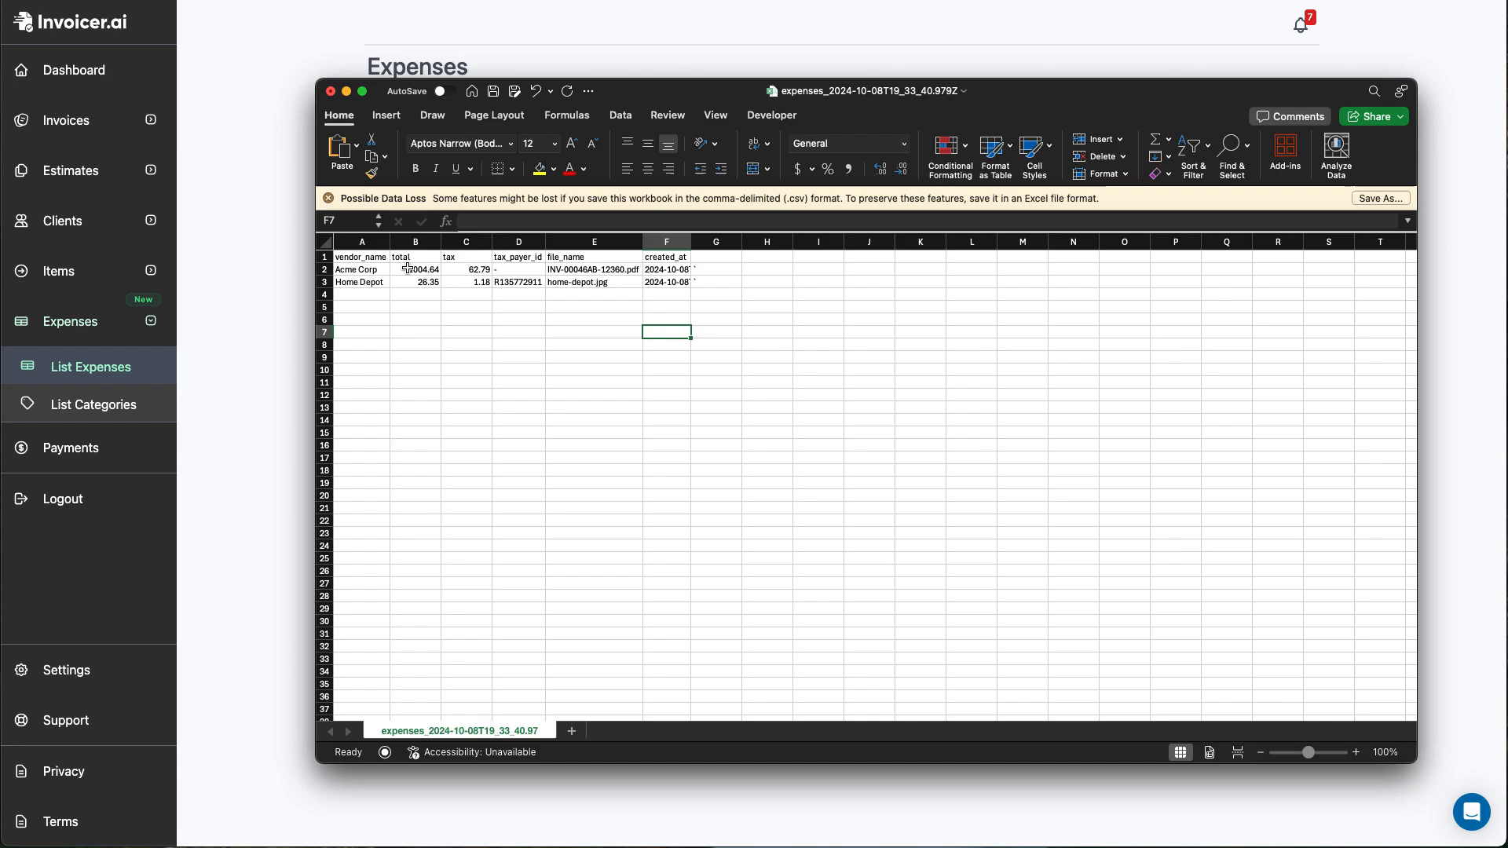
- Select cells B2 to B26 in the total column to check their sum, and close the spreadsheet
{"action": "left_click_drag", "start_coordinate": [407, 268], "coordinate": [406, 572]}
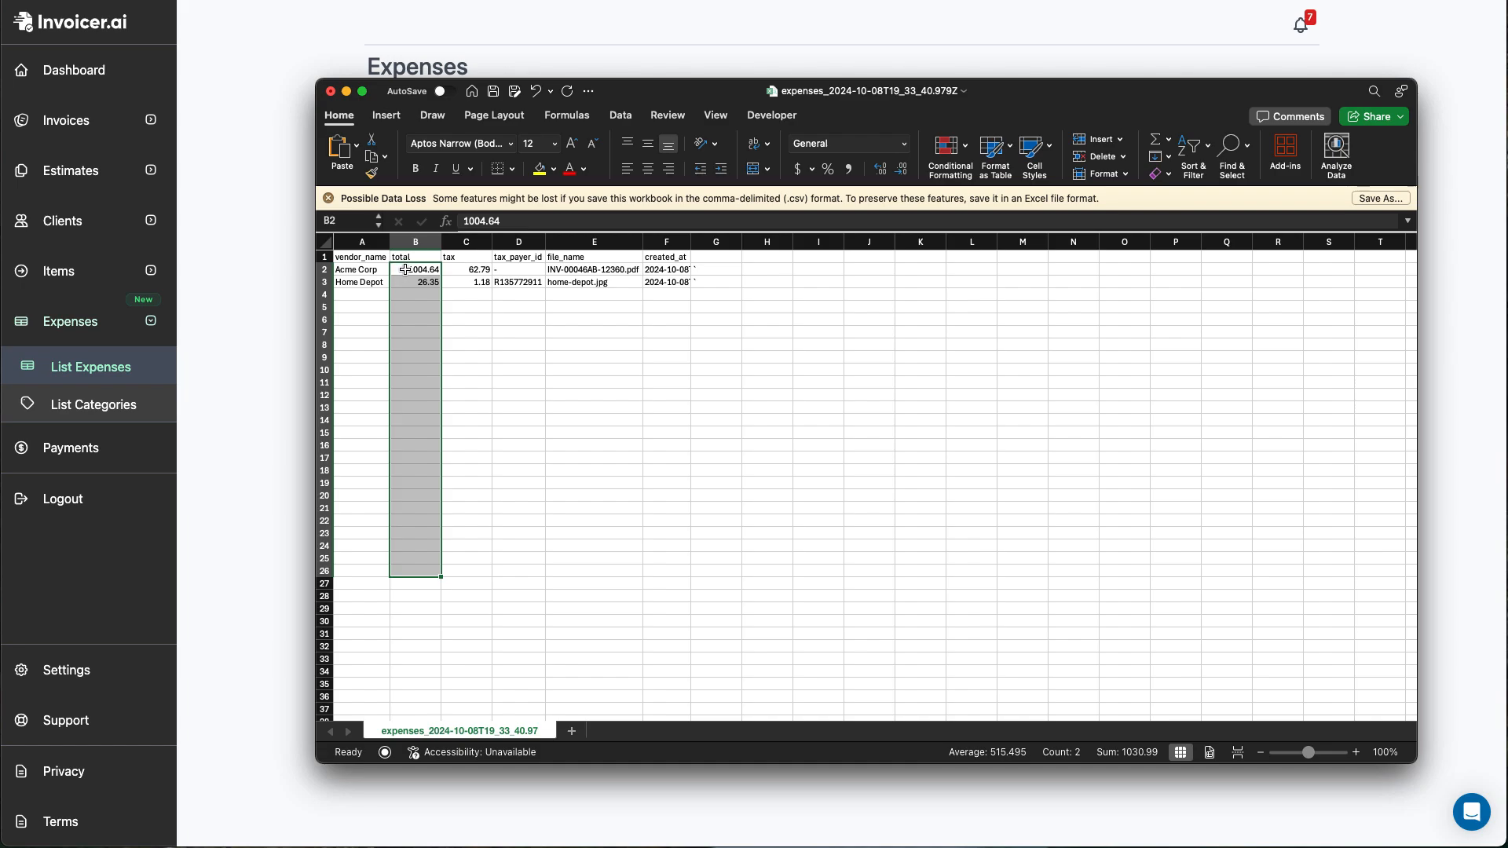
{"action": "left_click", "coordinate": [331, 94]}
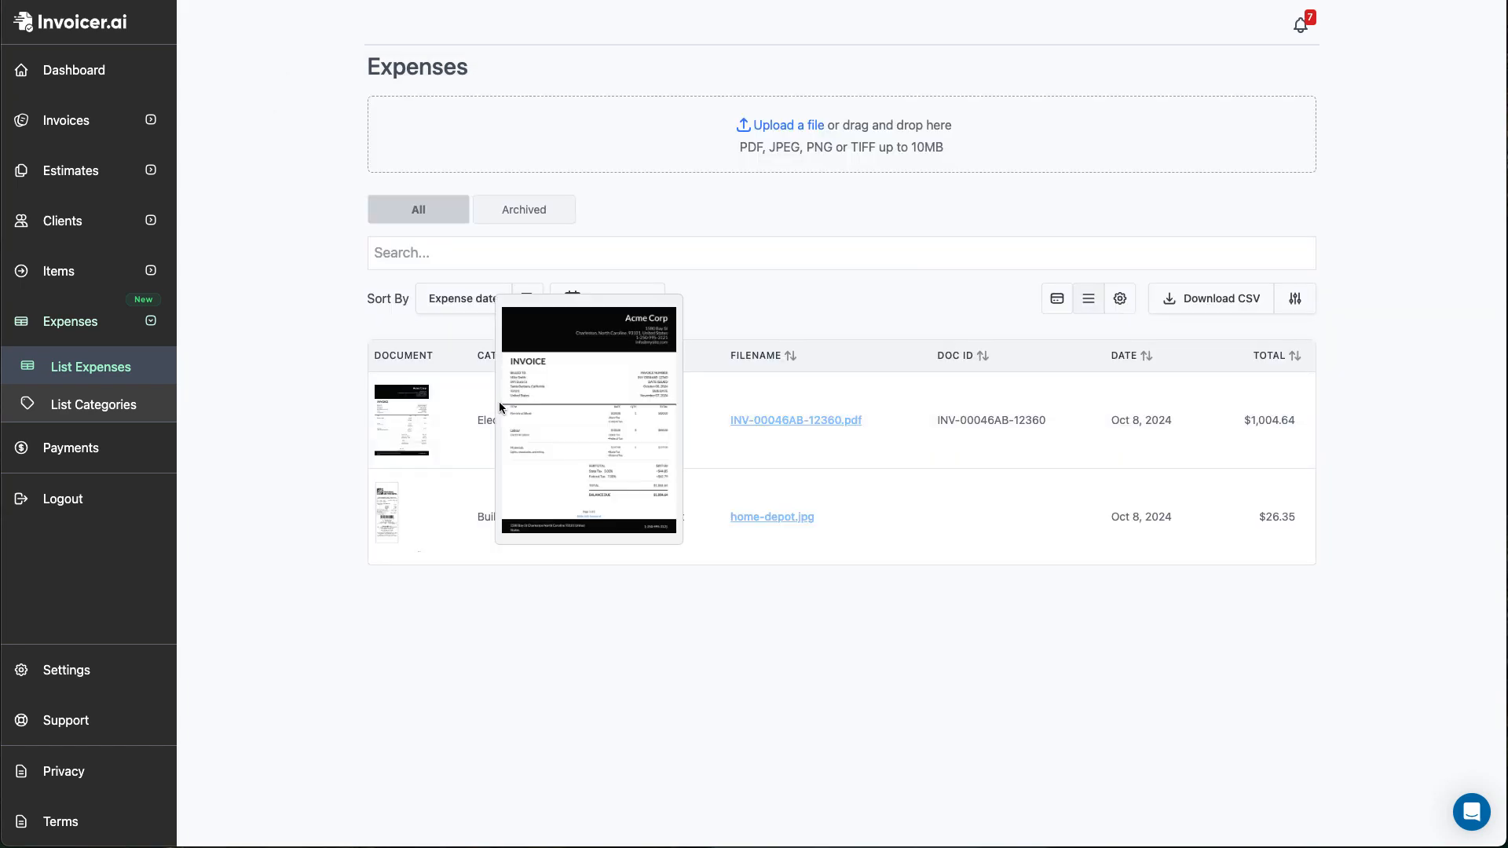